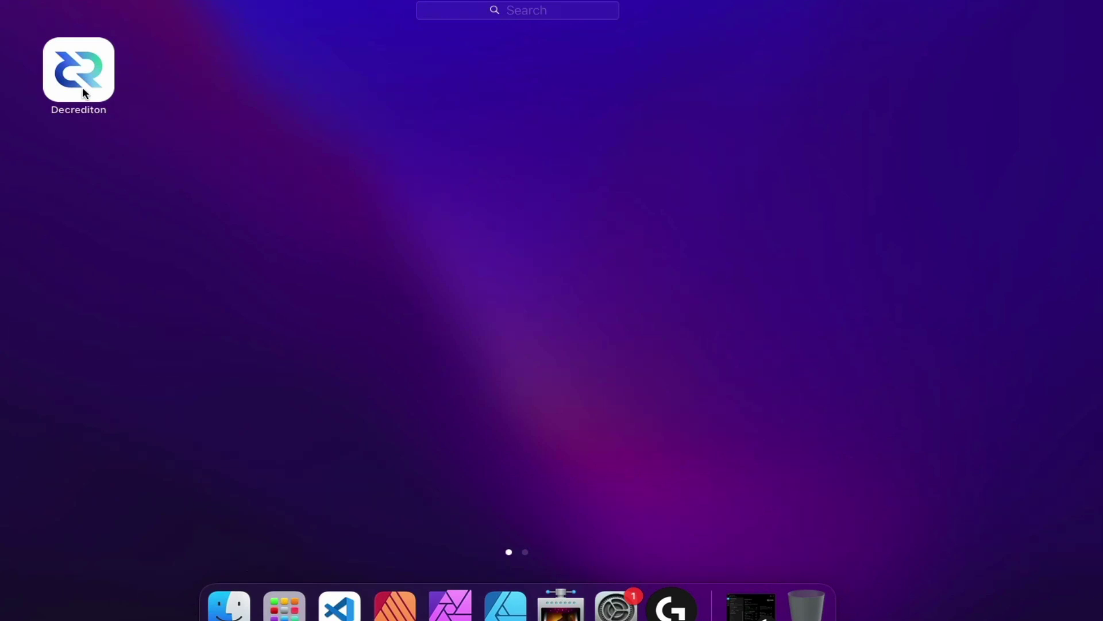
# Launch Decrediton and open the existing Testing wallet
pyautogui.click(82, 87)
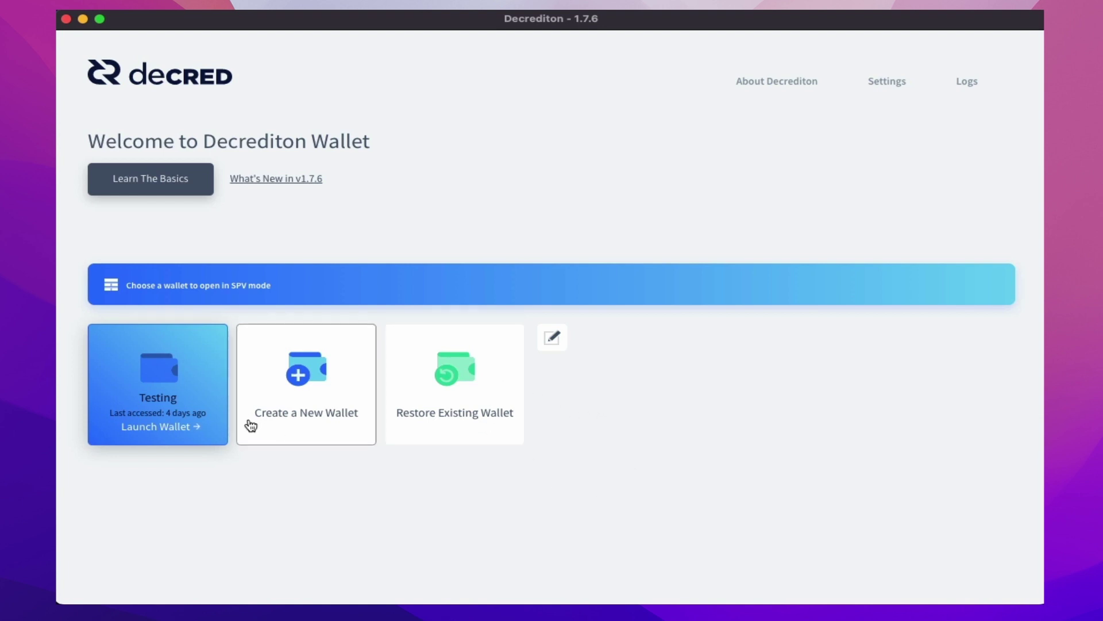
pyautogui.click(174, 438)
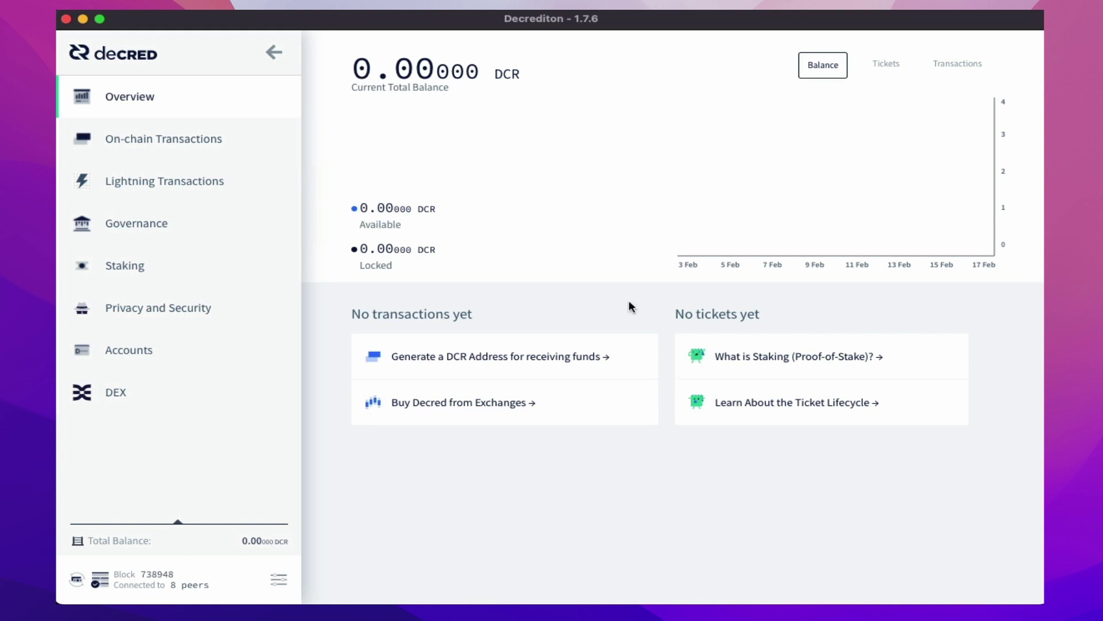
# Look through the Send, Receive, History and Export pages of the on-chain transactions, ending back on Send
pyautogui.click(182, 141)
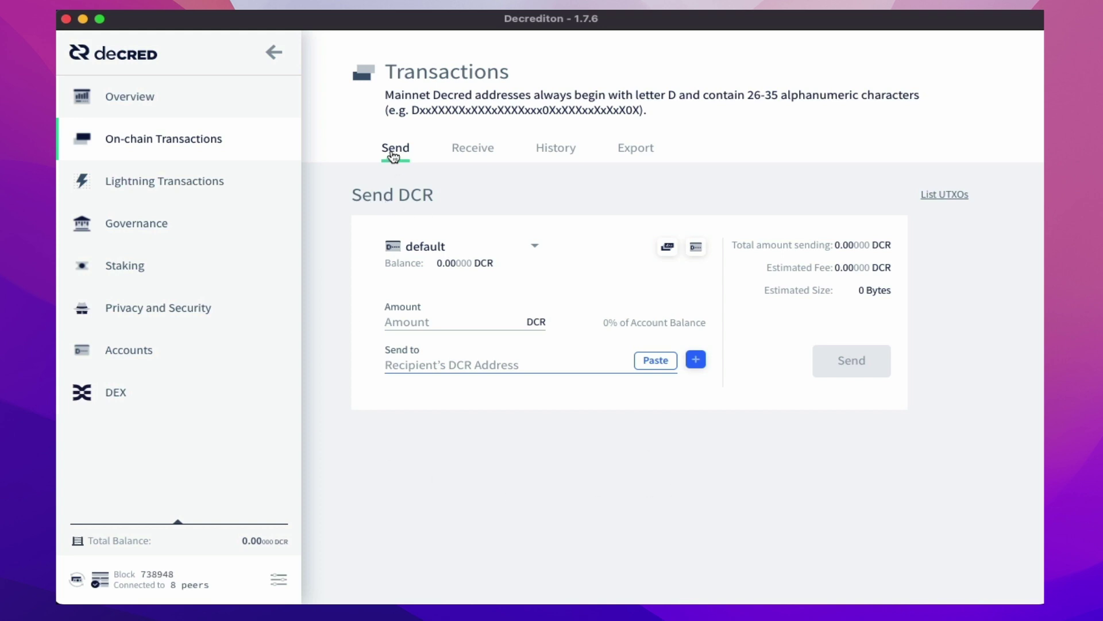
pyautogui.click(473, 150)
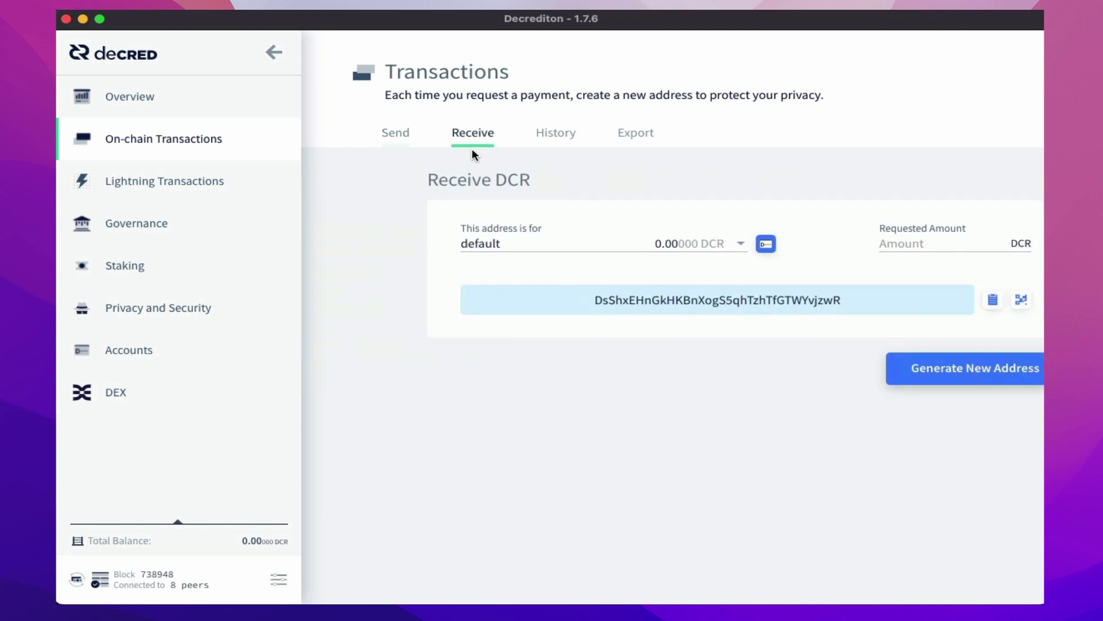
pyautogui.click(555, 140)
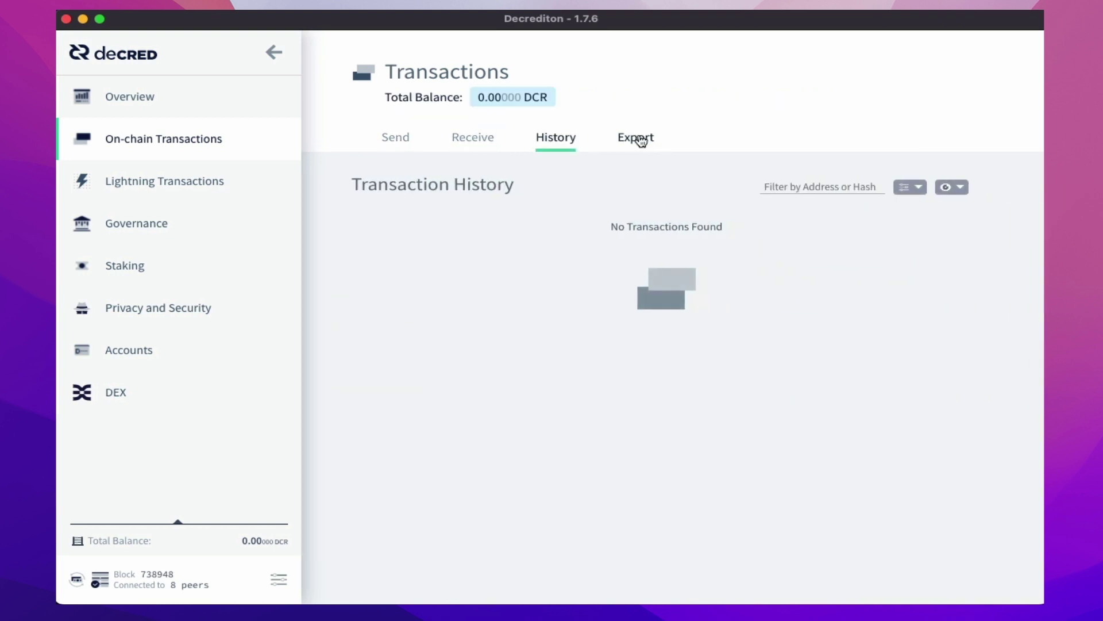
pyautogui.click(641, 142)
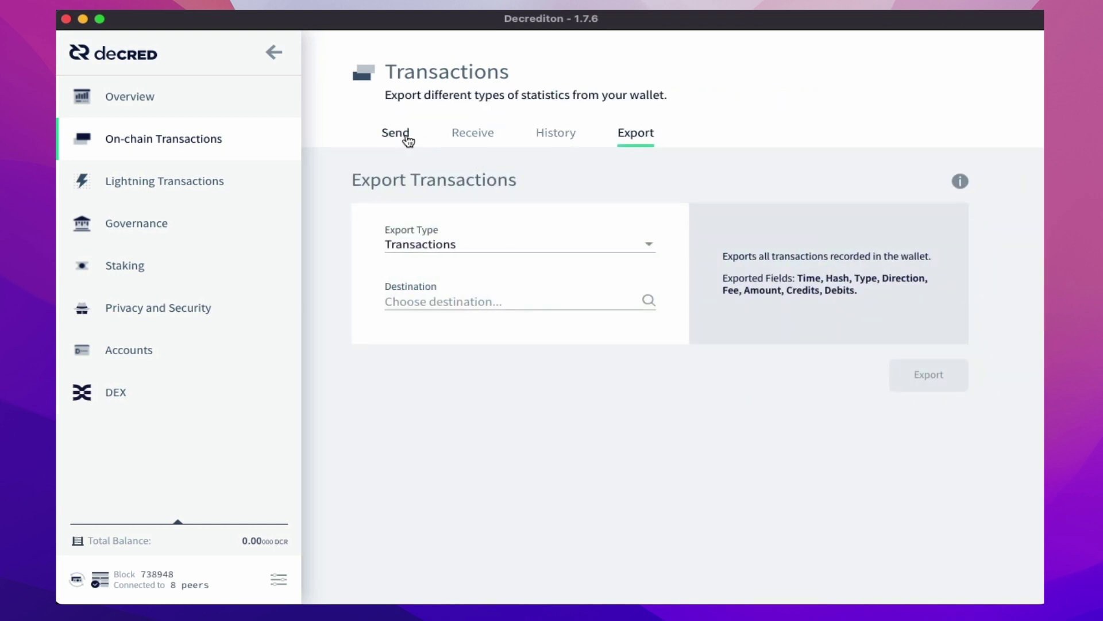
pyautogui.click(406, 136)
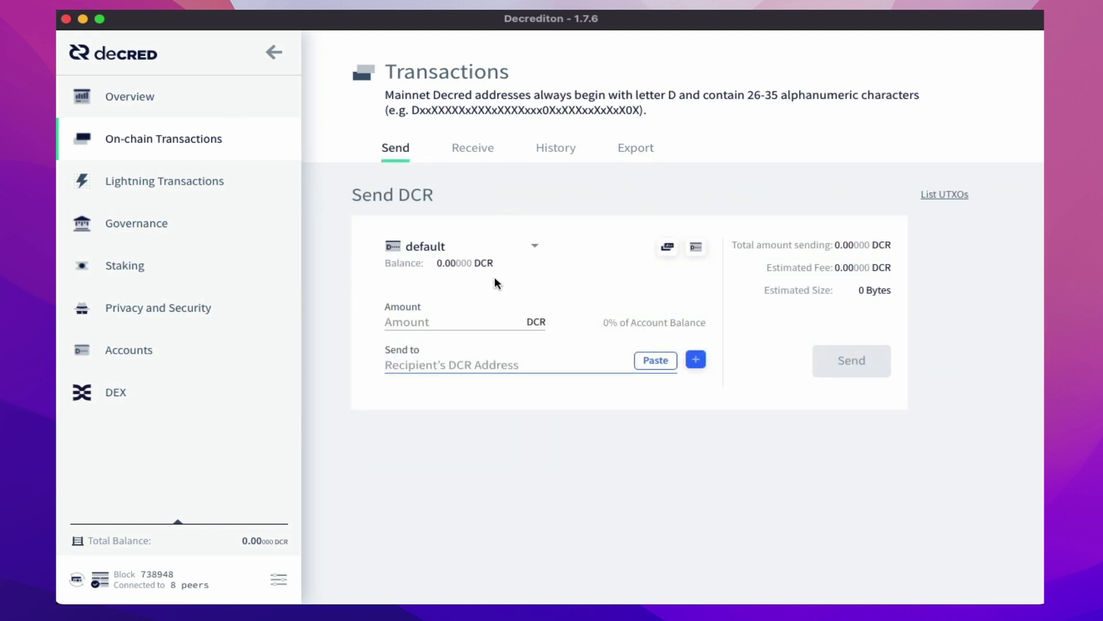
# Display the QR code of the default account's receiving address for the phone wallet to scan, and close it once the transfer is sent
pyautogui.click(470, 151)
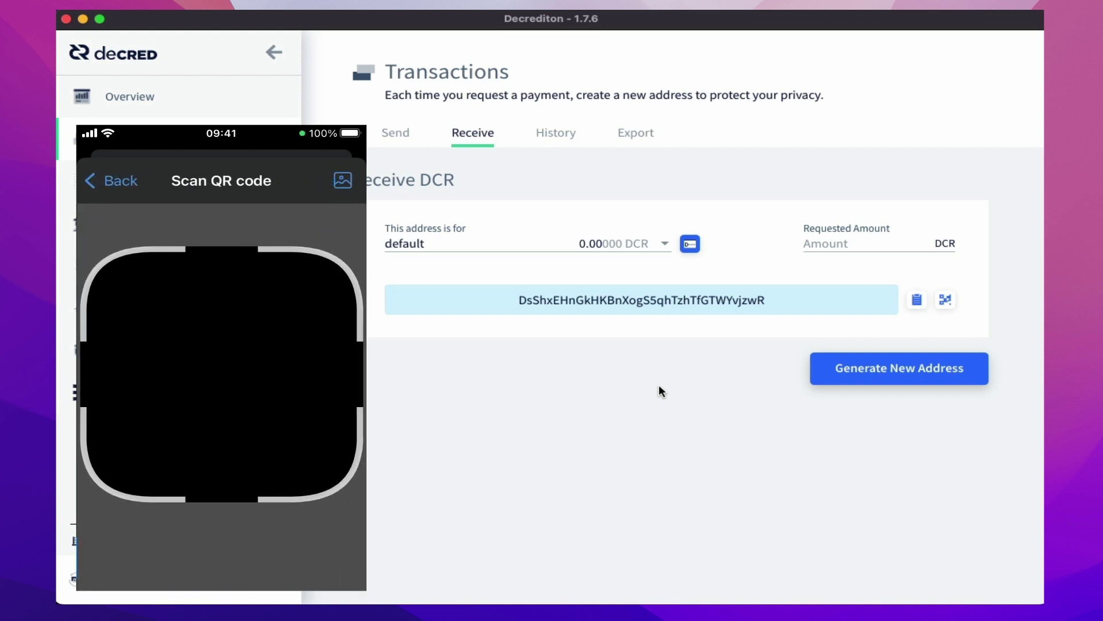
pyautogui.click(945, 300)
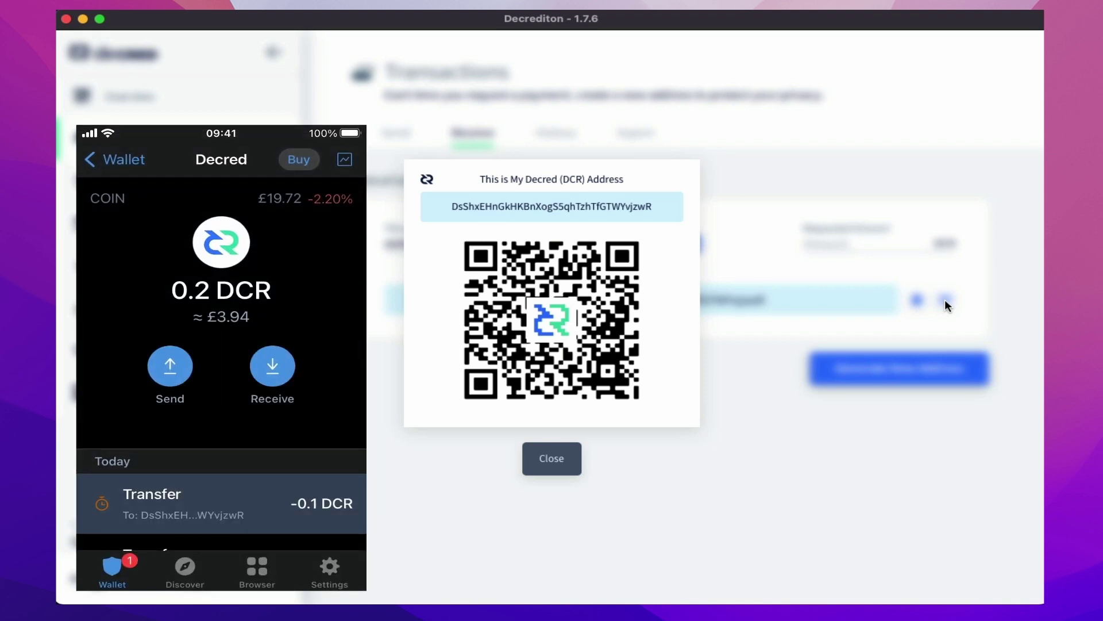
pyautogui.click(553, 458)
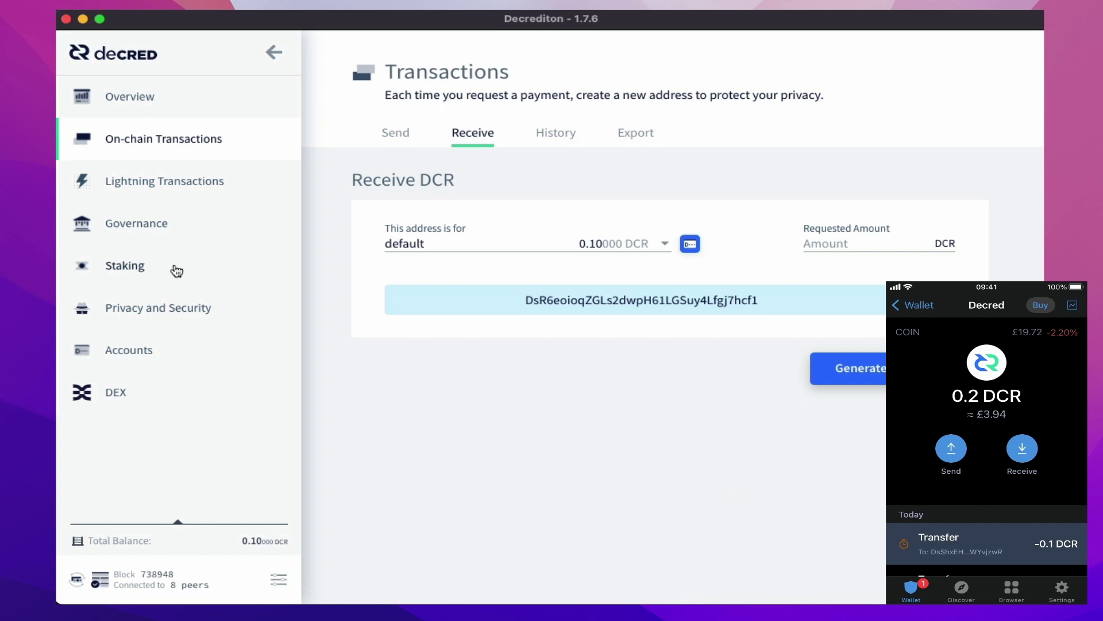
# Examine the pending incoming transaction's details from the wallet overview and follow its transaction hash link
pyautogui.click(141, 96)
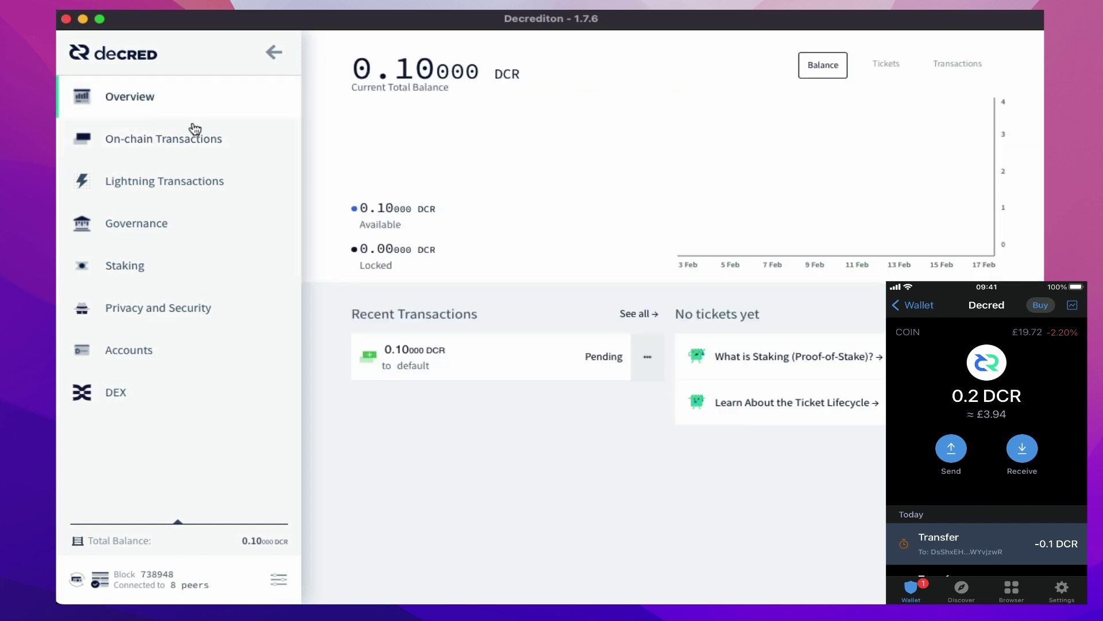
pyautogui.click(492, 361)
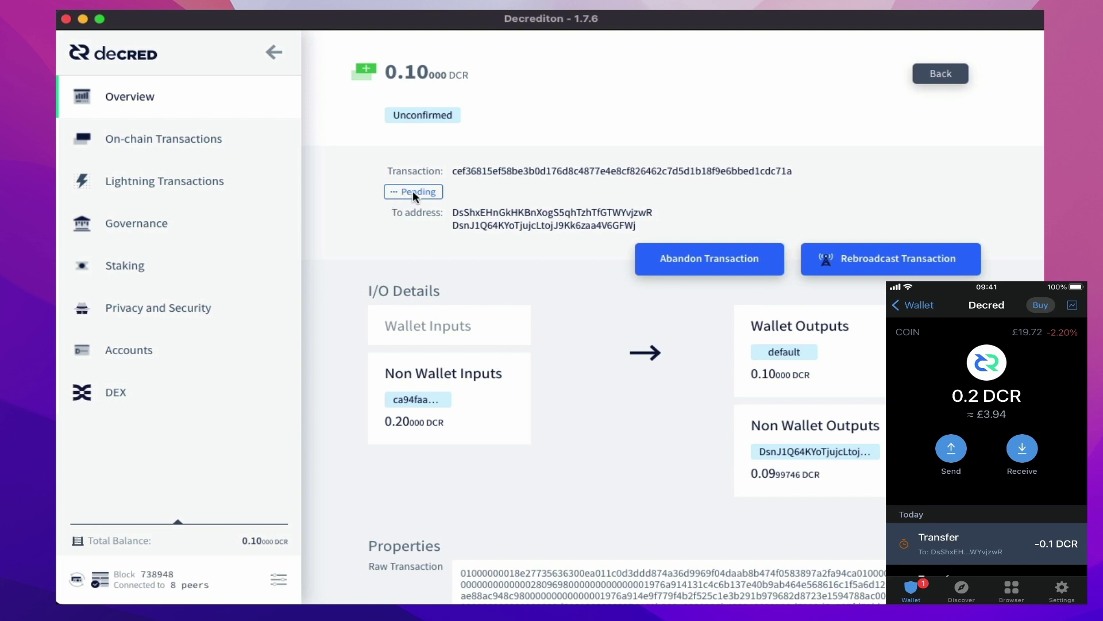
pyautogui.click(530, 173)
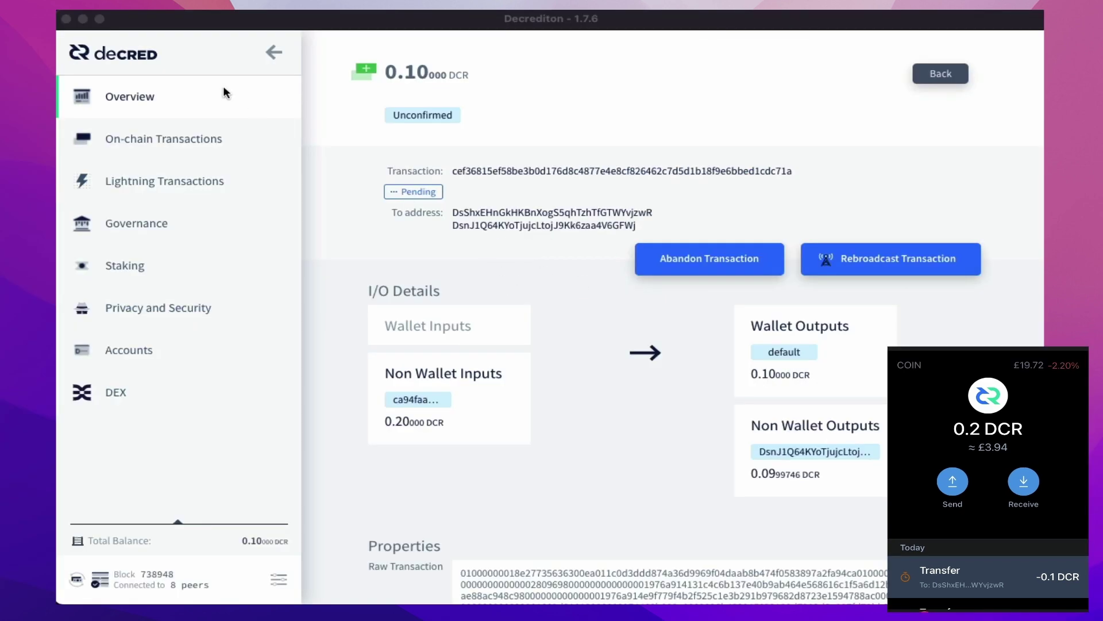
# Recheck the incoming transaction's confirmation status in its details and review the balance on the wallet overview
pyautogui.click(136, 95)
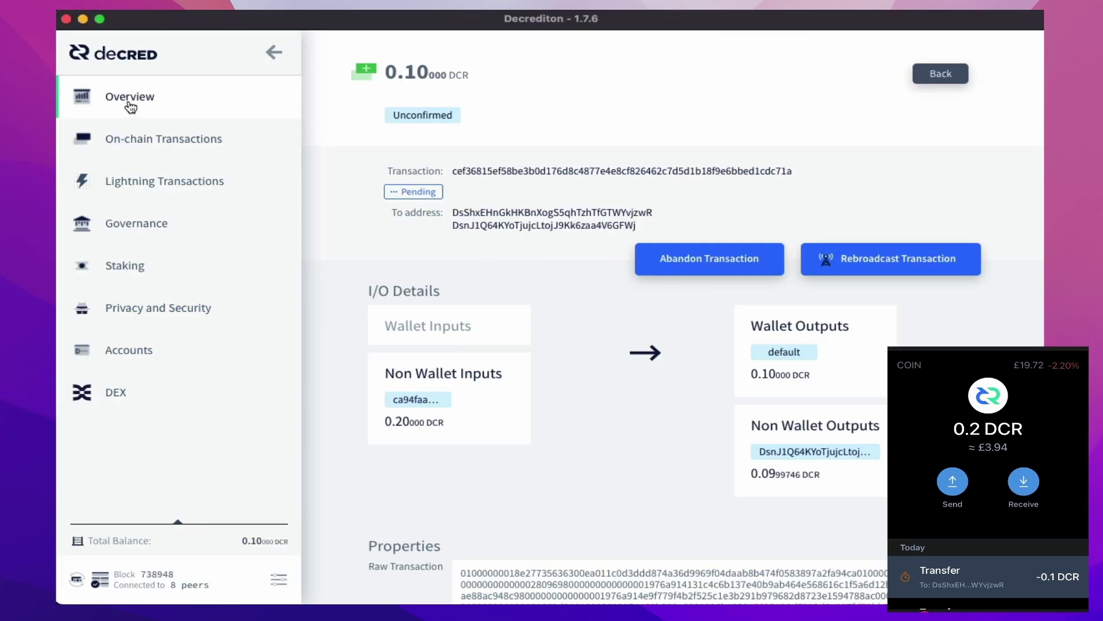
pyautogui.click(130, 103)
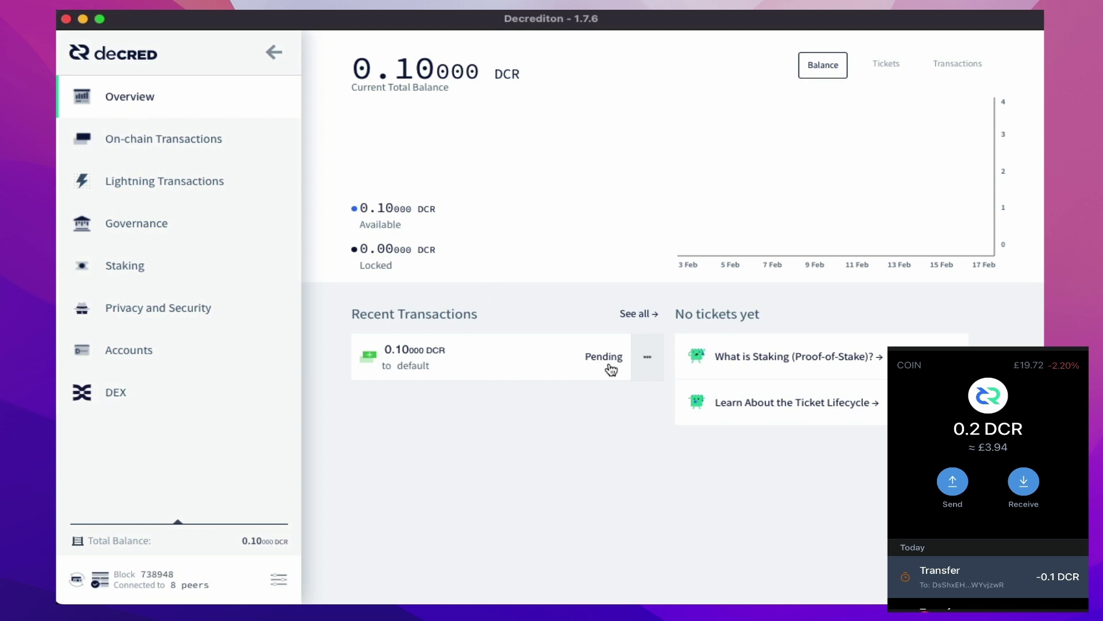
pyautogui.click(423, 354)
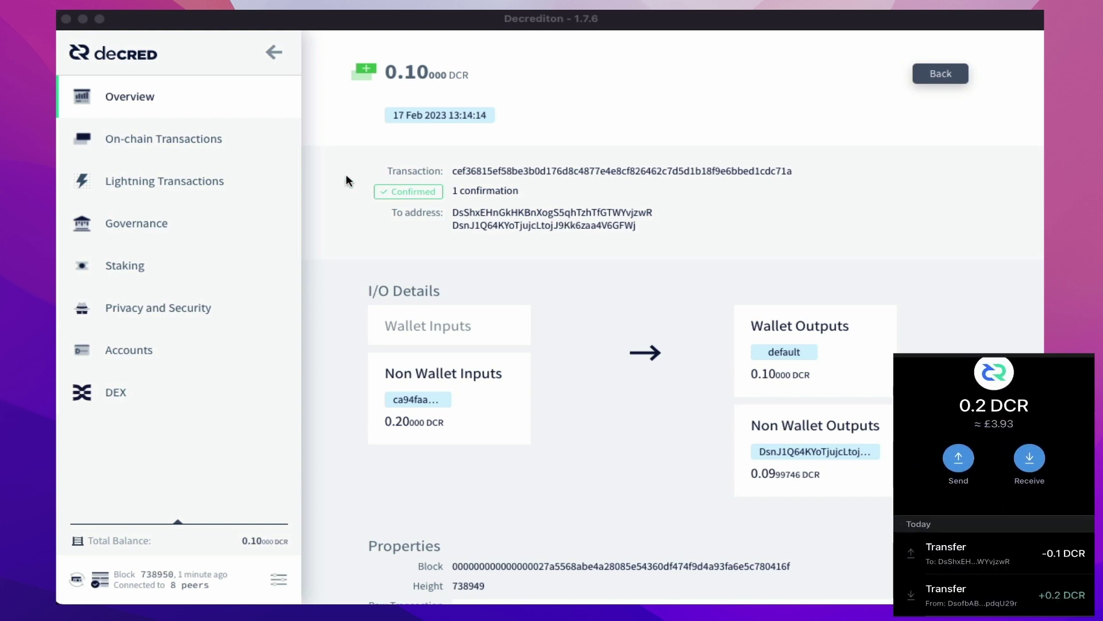
pyautogui.click(143, 99)
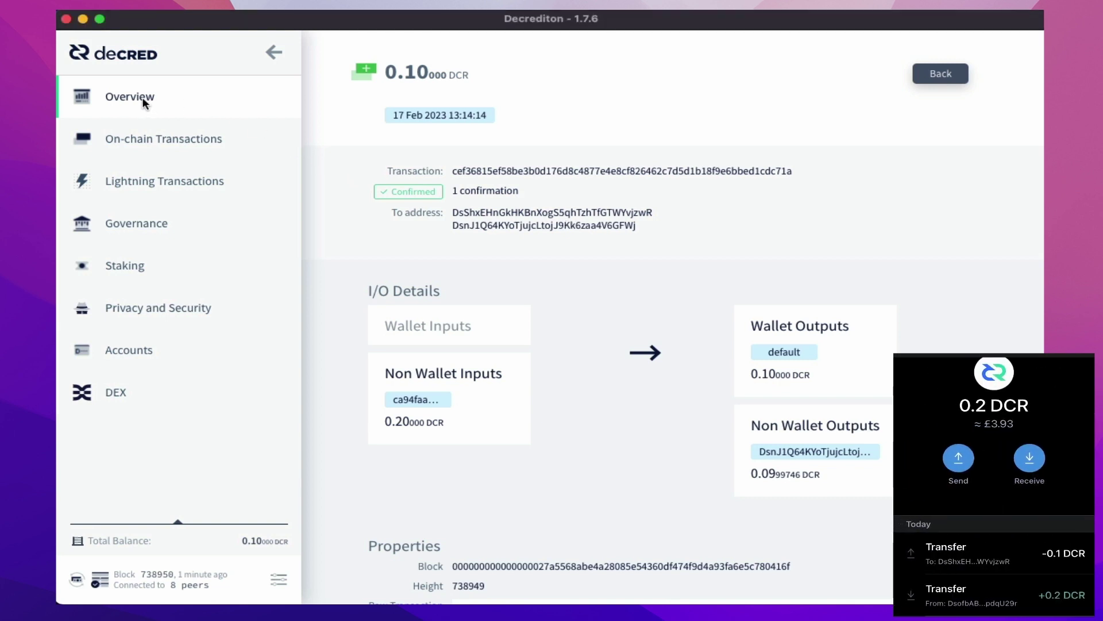
pyautogui.click(131, 100)
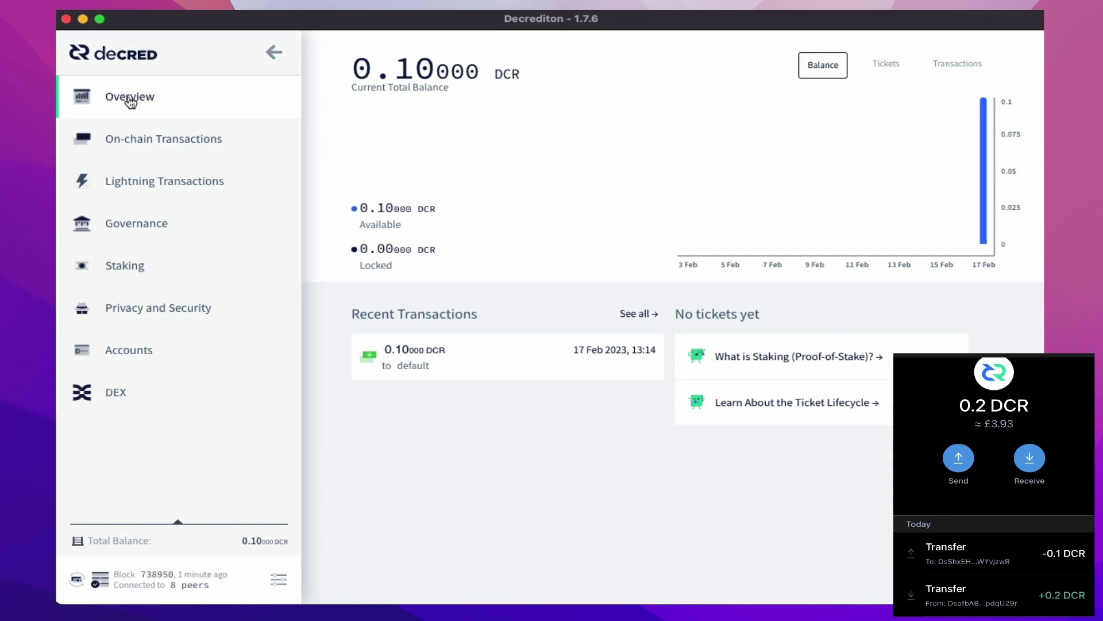
# Fill in an on-chain send from the default account with an amount of 0.05 DCR and the recipient's copied DCR address
pyautogui.click(147, 141)
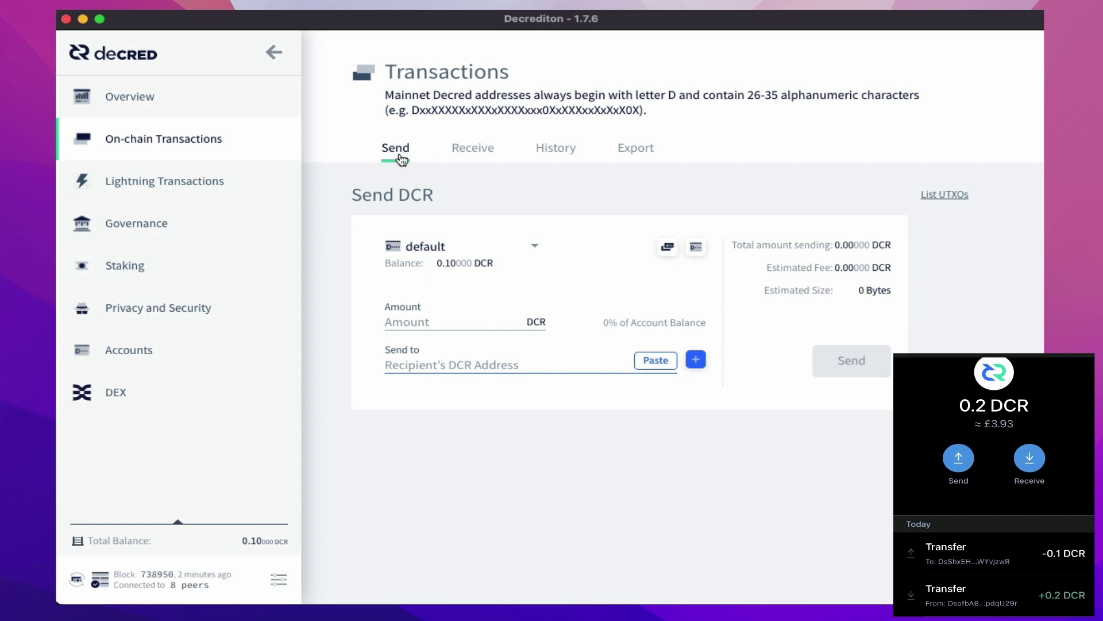
pyautogui.click(447, 320)
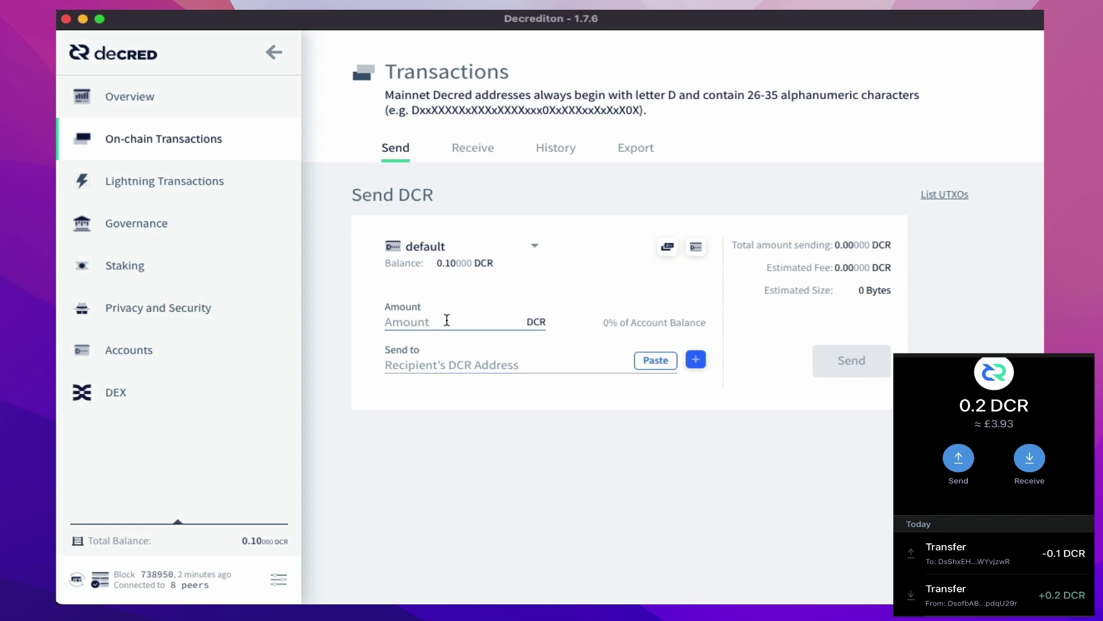
pyautogui.write('0')
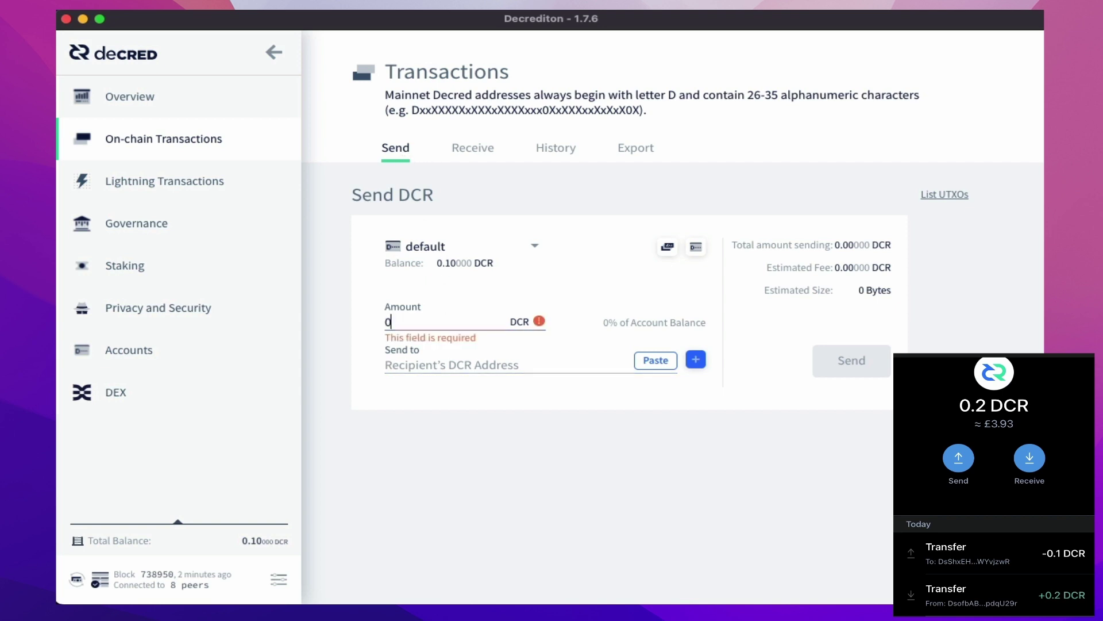
pyautogui.write('.05')
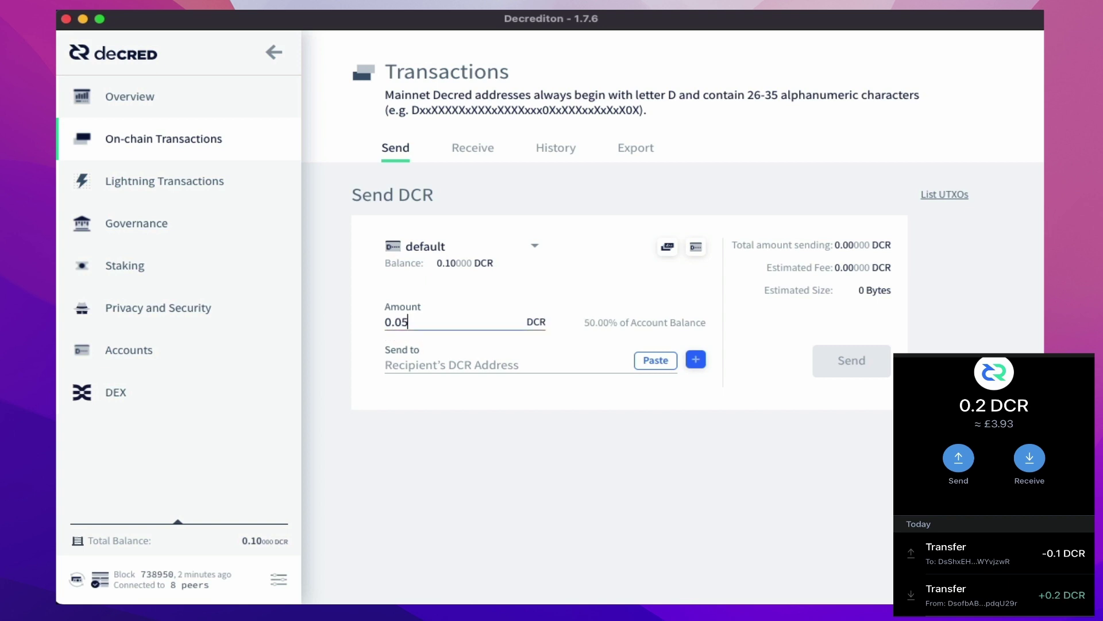
pyautogui.click(493, 363)
pyautogui.click(655, 361)
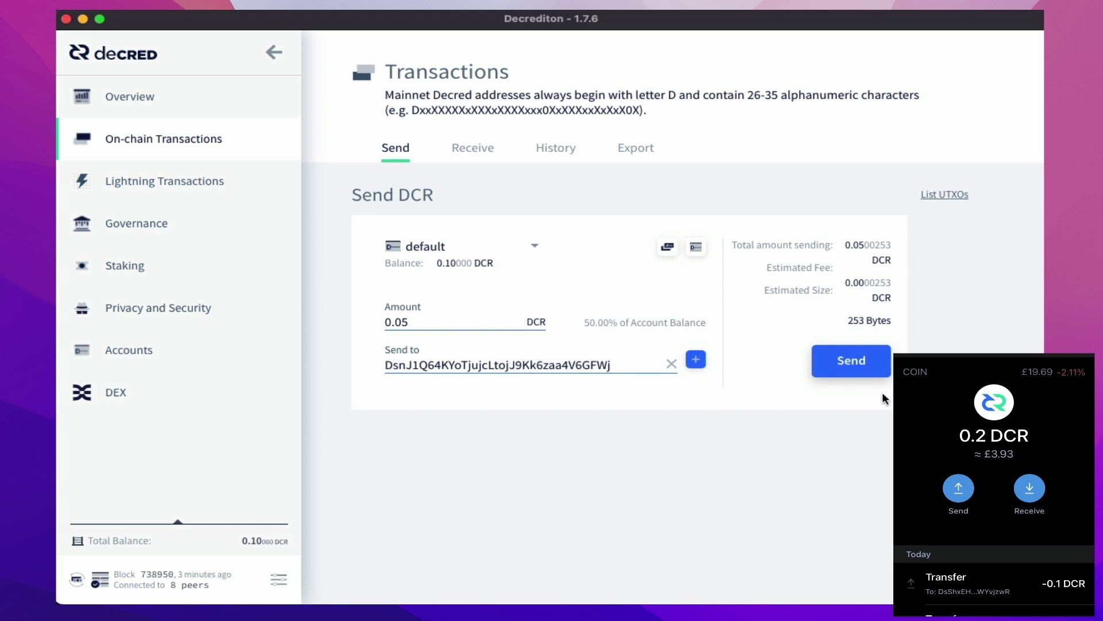
# Send the prepared DCR payment, pasting the wallet's private passphrase to authorize it and accepting the signing request
pyautogui.click(857, 363)
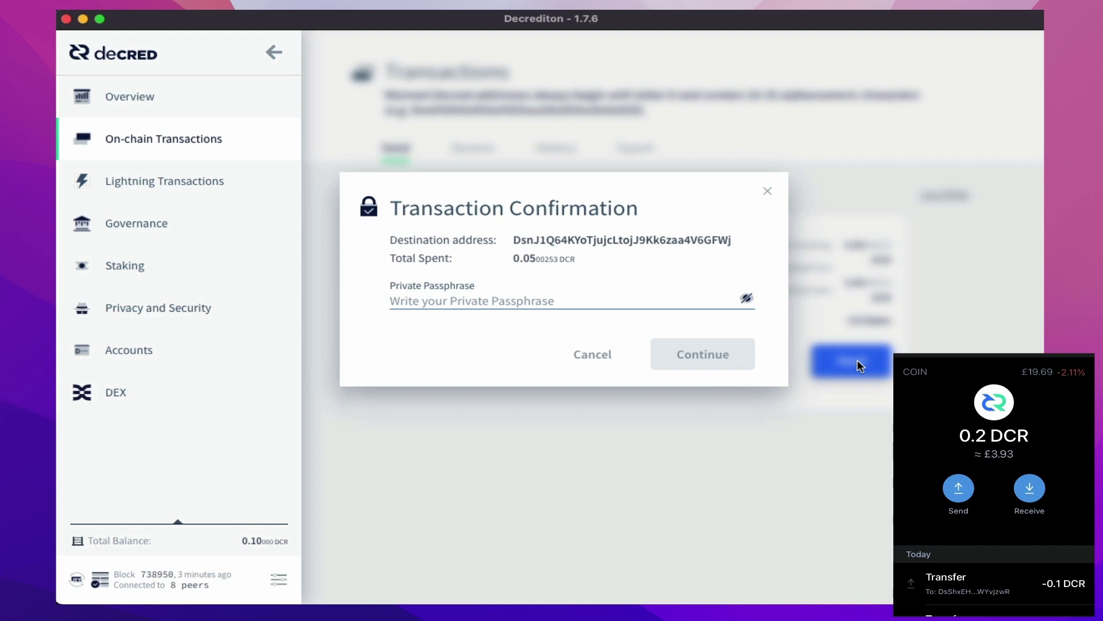
pyautogui.press('super+v')
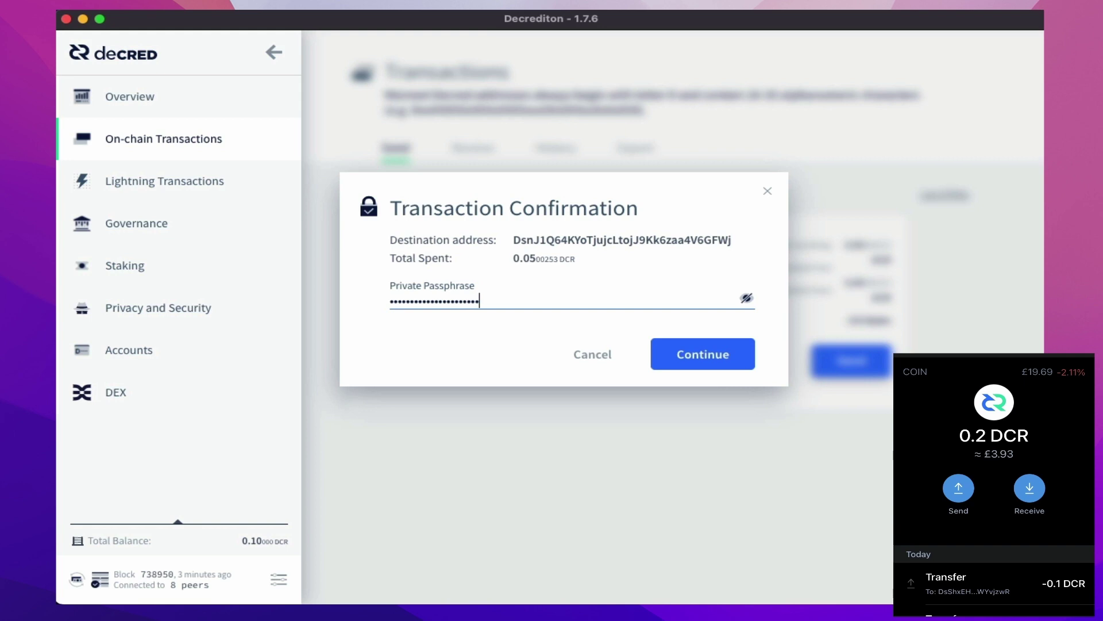
pyautogui.click(714, 355)
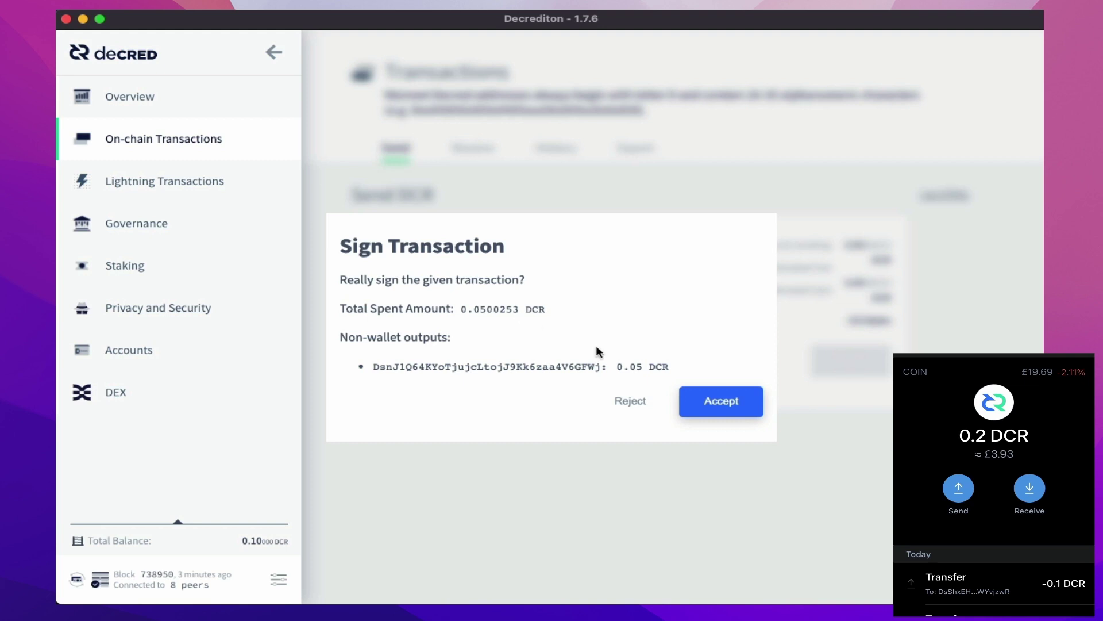
pyautogui.click(723, 403)
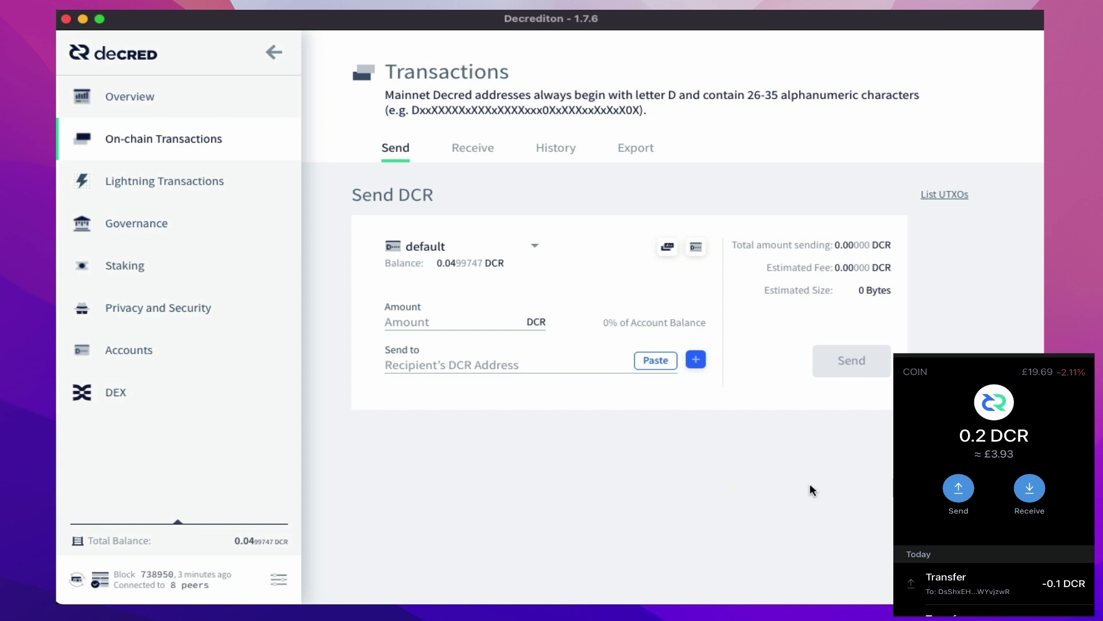
# Examine the outgoing transaction's status, inputs, outputs and raw data from the overview, and return to the overview
pyautogui.click(133, 97)
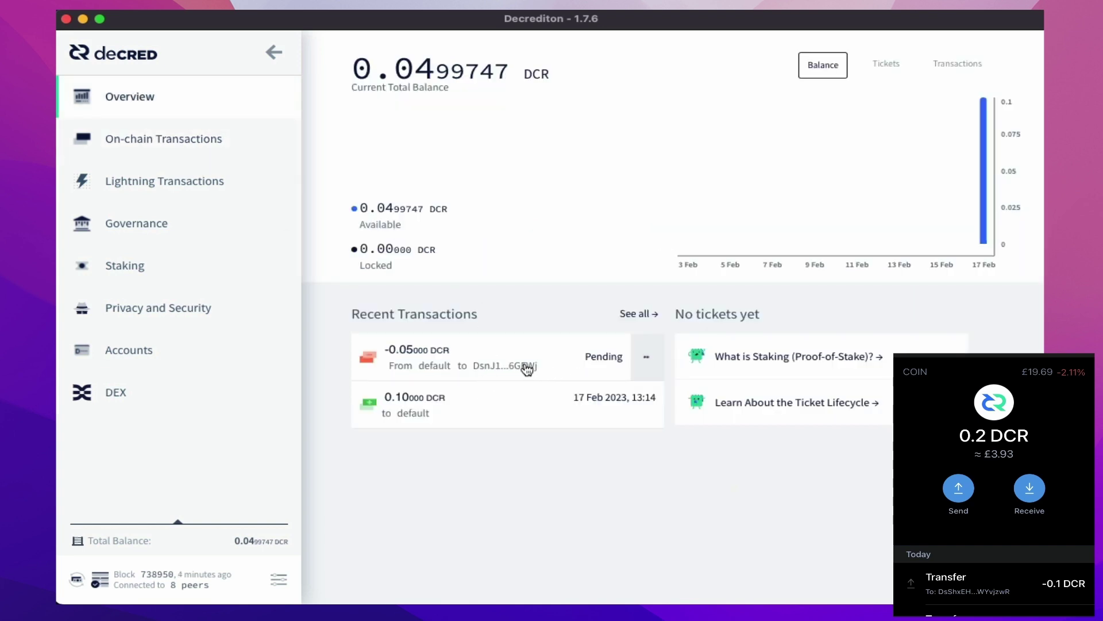
pyautogui.click(505, 363)
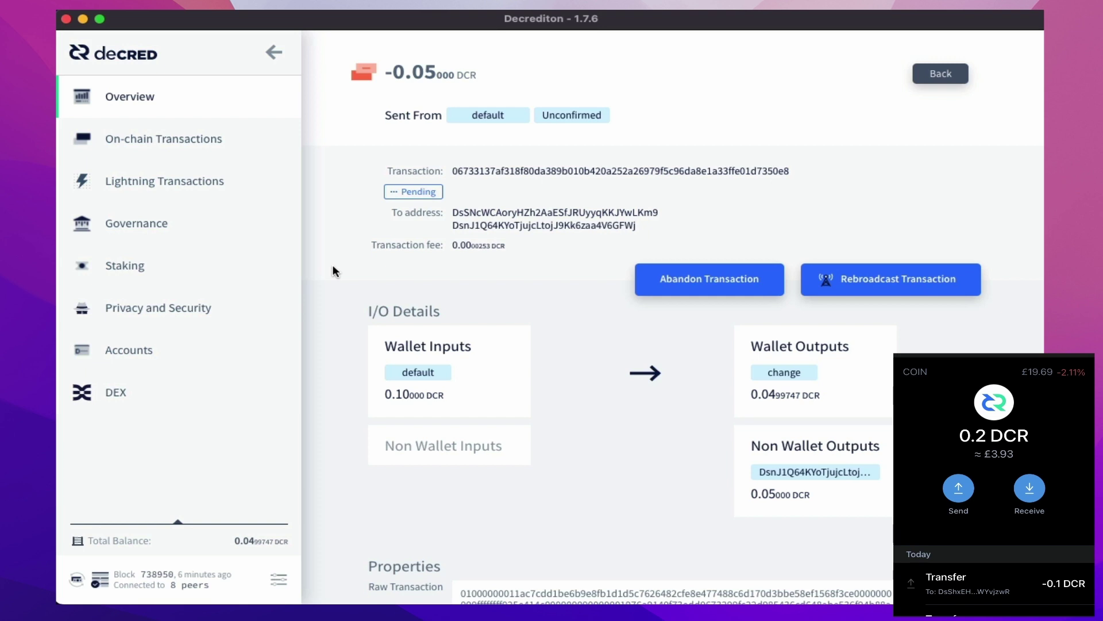
pyautogui.scroll(-5, 332, 264)
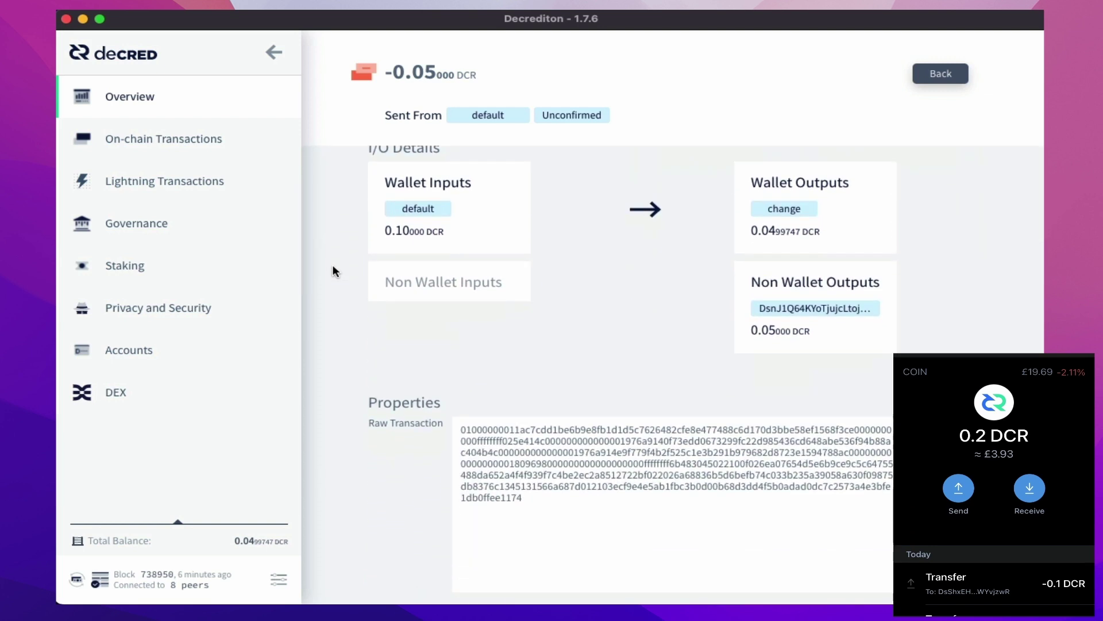
pyautogui.scroll(5, 333, 268)
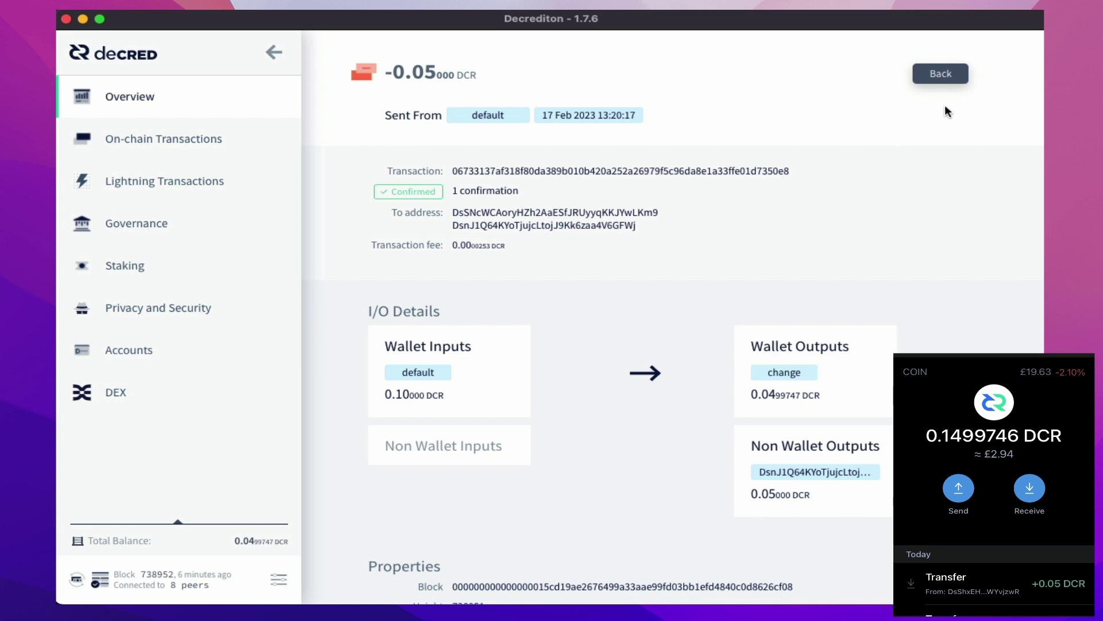
pyautogui.click(939, 75)
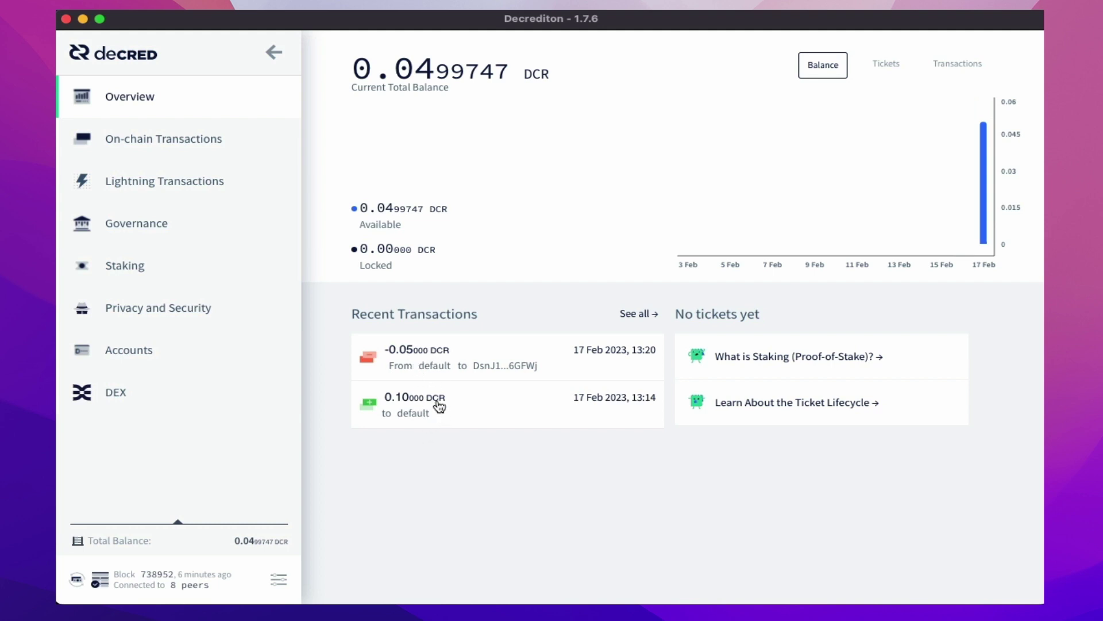
# Revisit the on-chain Receive page for the default account and return to the Send form
pyautogui.click(146, 143)
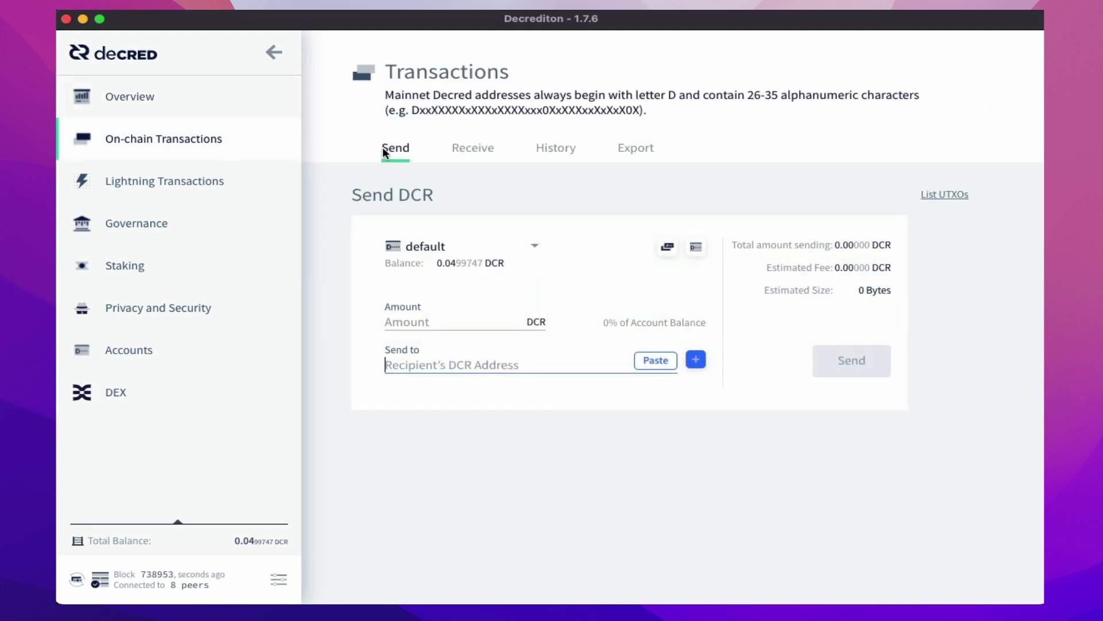
pyautogui.click(485, 151)
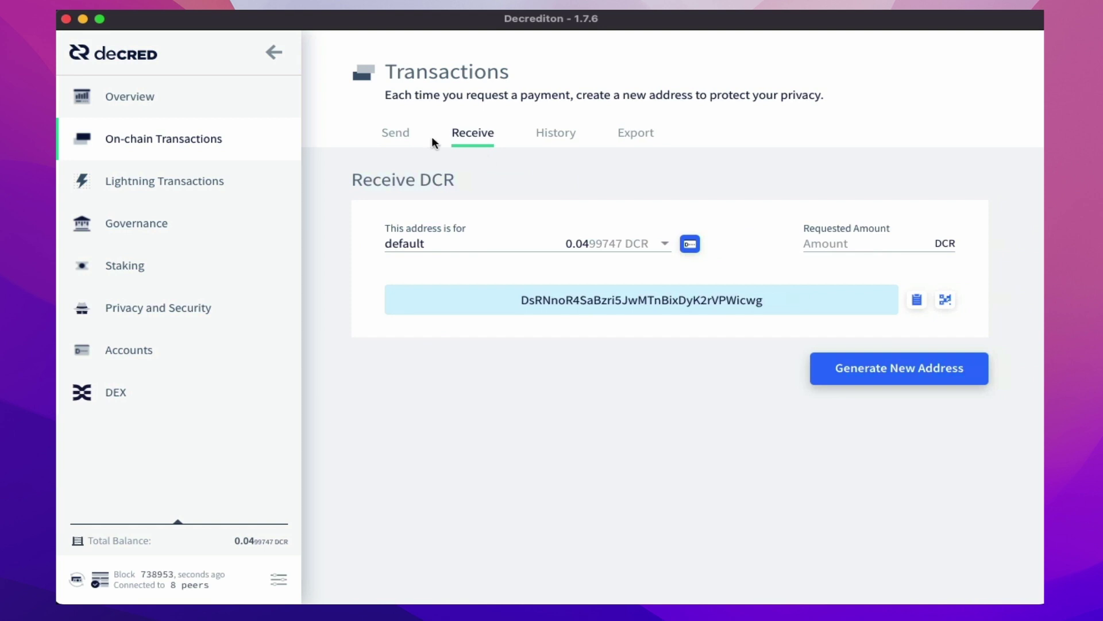
pyautogui.click(402, 133)
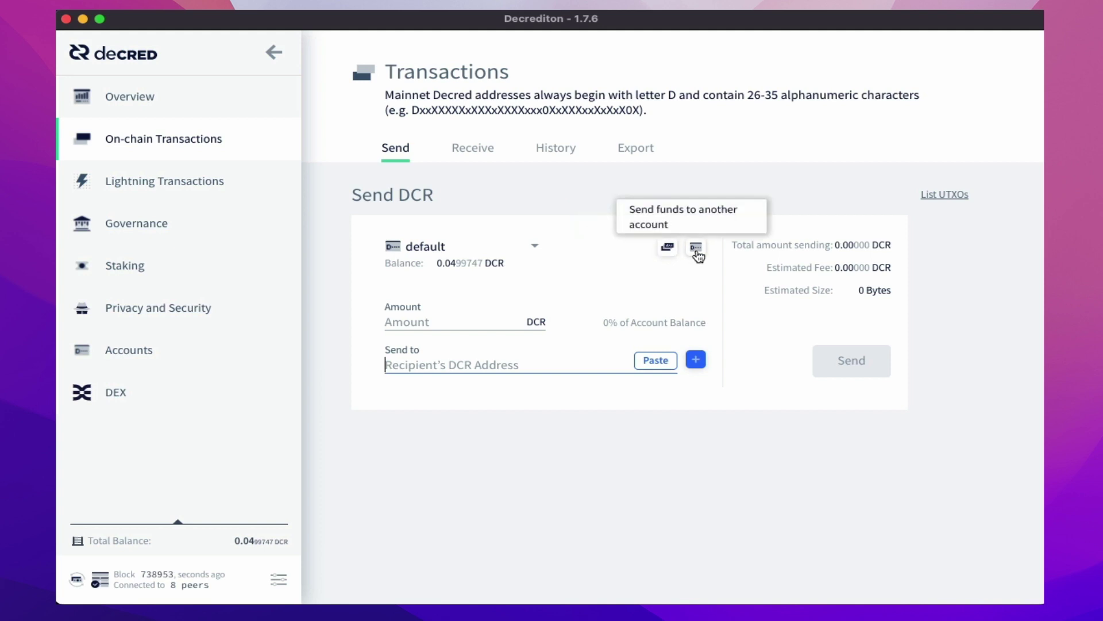
# Check the source accounts offered in the Send form, and open the Accounts page from the Receive form
pyautogui.click(533, 246)
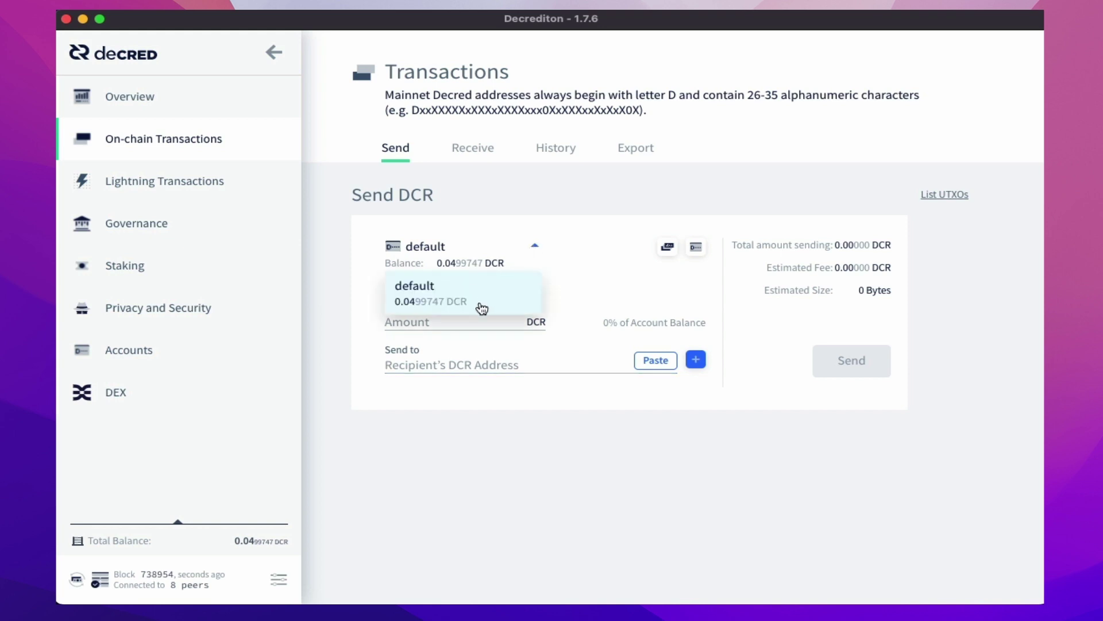
pyautogui.click(565, 257)
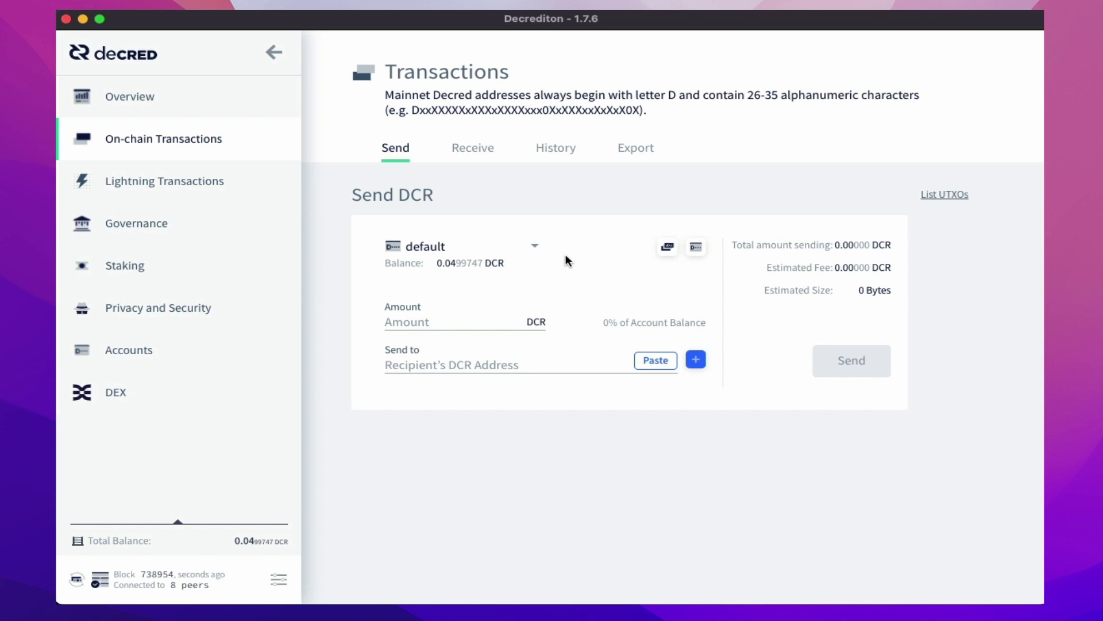
pyautogui.click(463, 148)
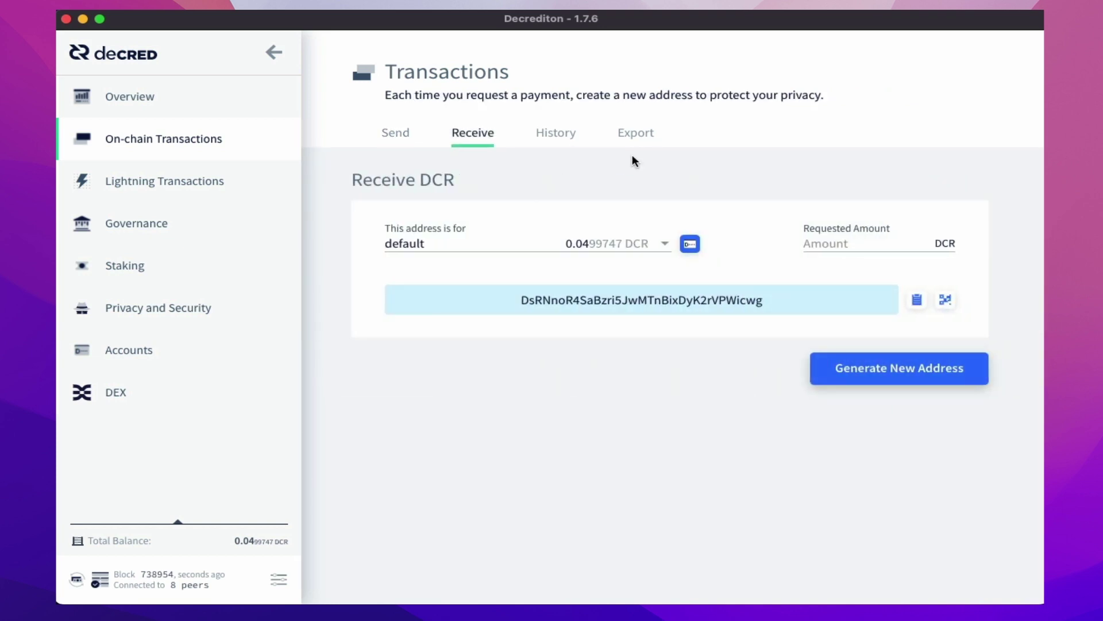
pyautogui.click(690, 246)
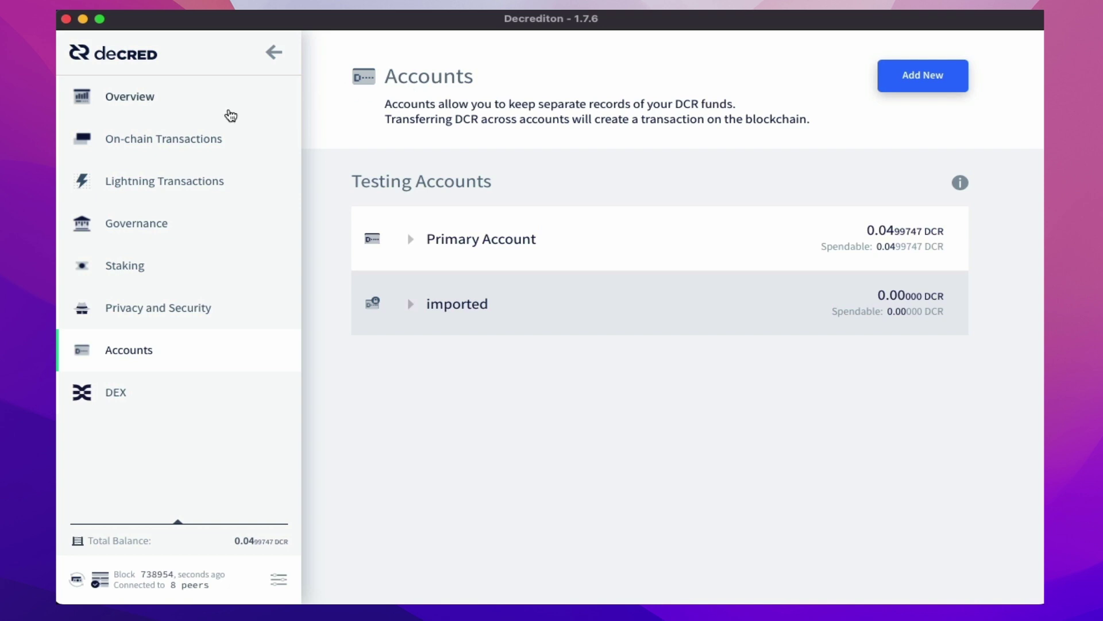
# Generate a new on-chain receiving address for the default account, view its QR code and close it
pyautogui.click(208, 139)
pyautogui.click(473, 148)
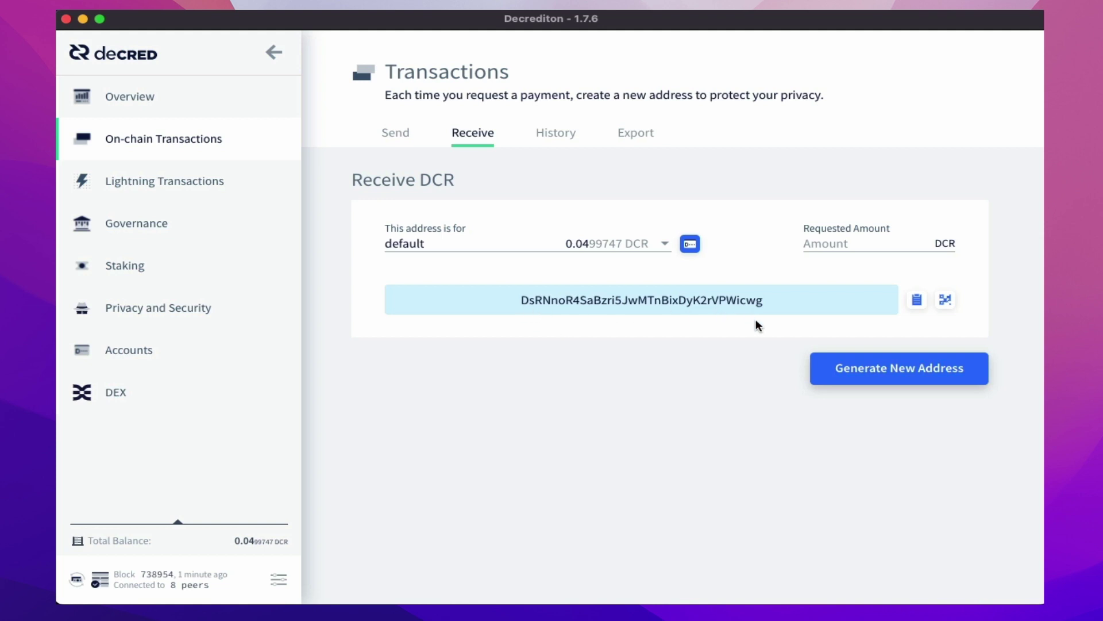
pyautogui.click(879, 370)
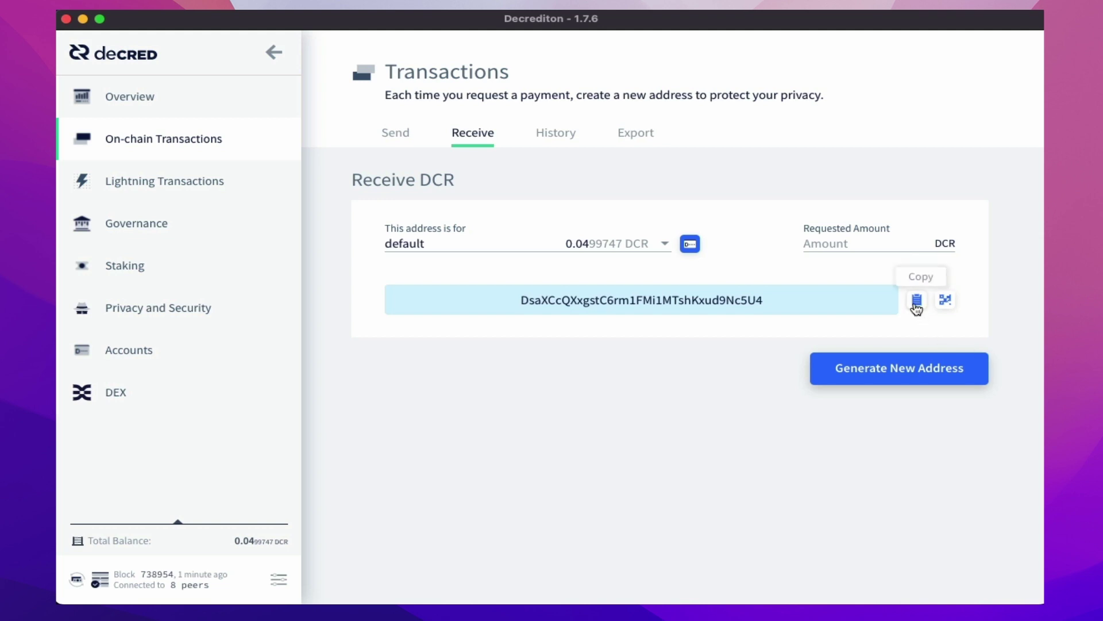
pyautogui.click(946, 303)
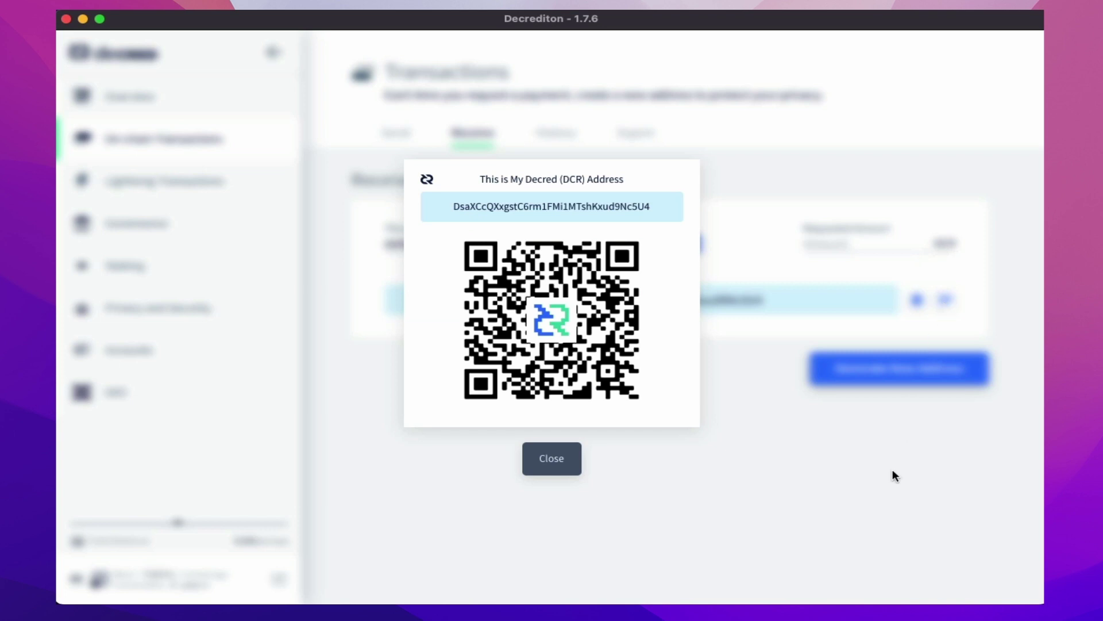
pyautogui.click(557, 464)
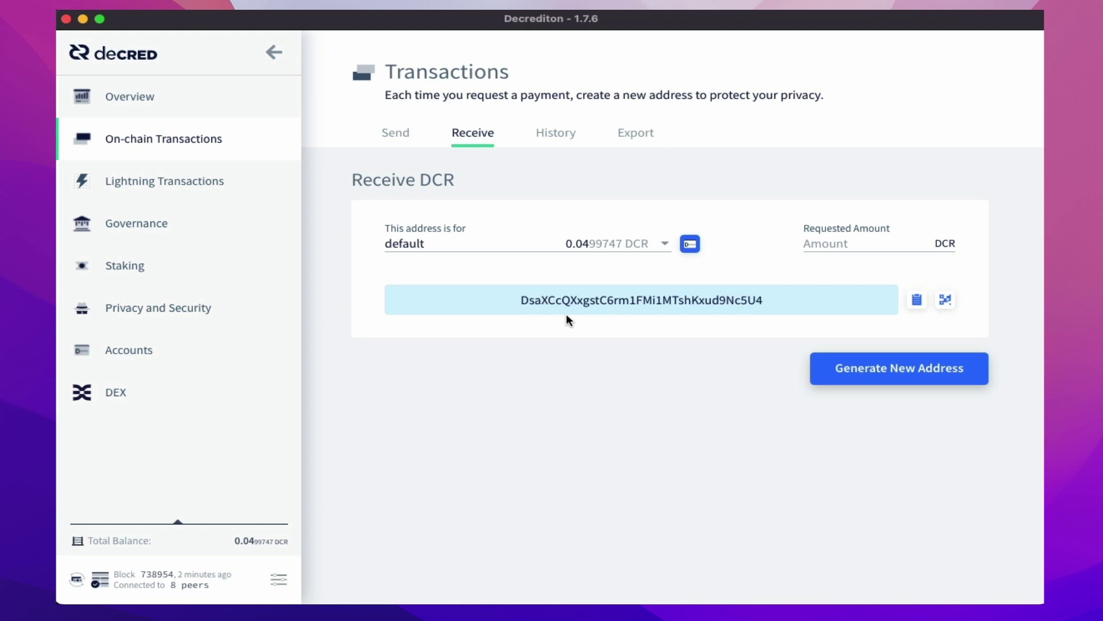
# Revisit the on-chain Send form and review the wallet's transaction history
pyautogui.click(399, 133)
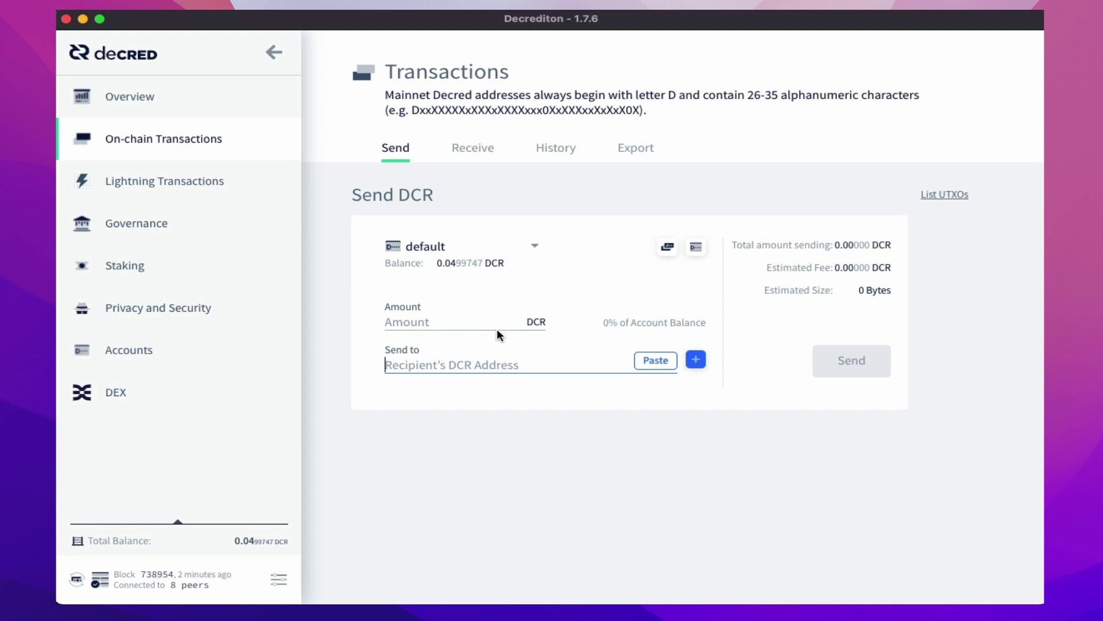
pyautogui.click(555, 150)
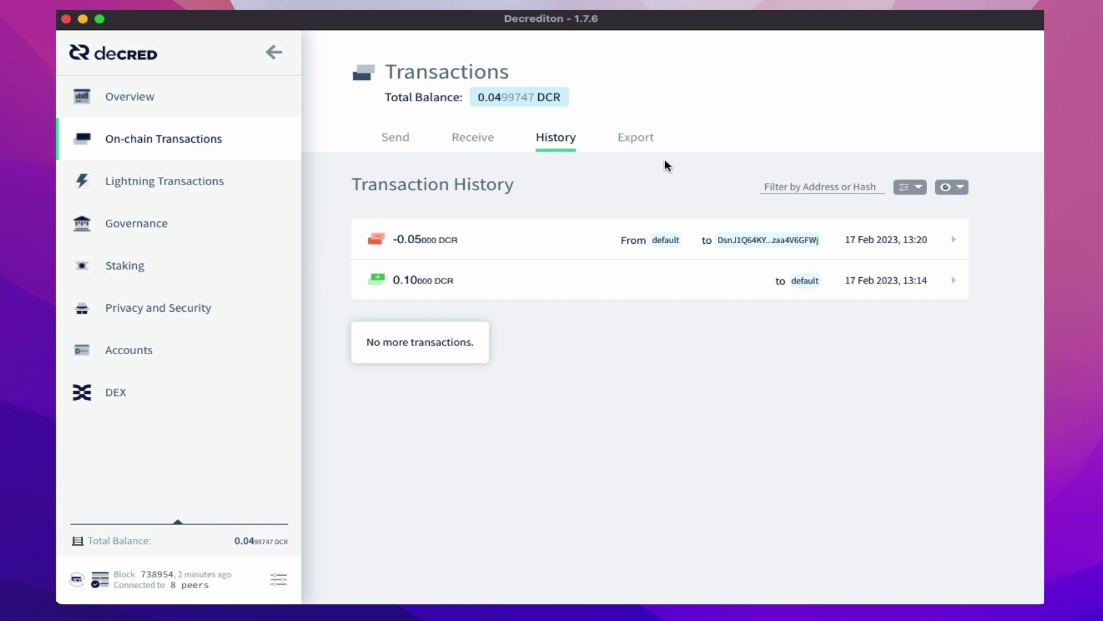
# Examine the on-chain export types and the destination file dialog, and cancel the dialog without saving
pyautogui.click(643, 143)
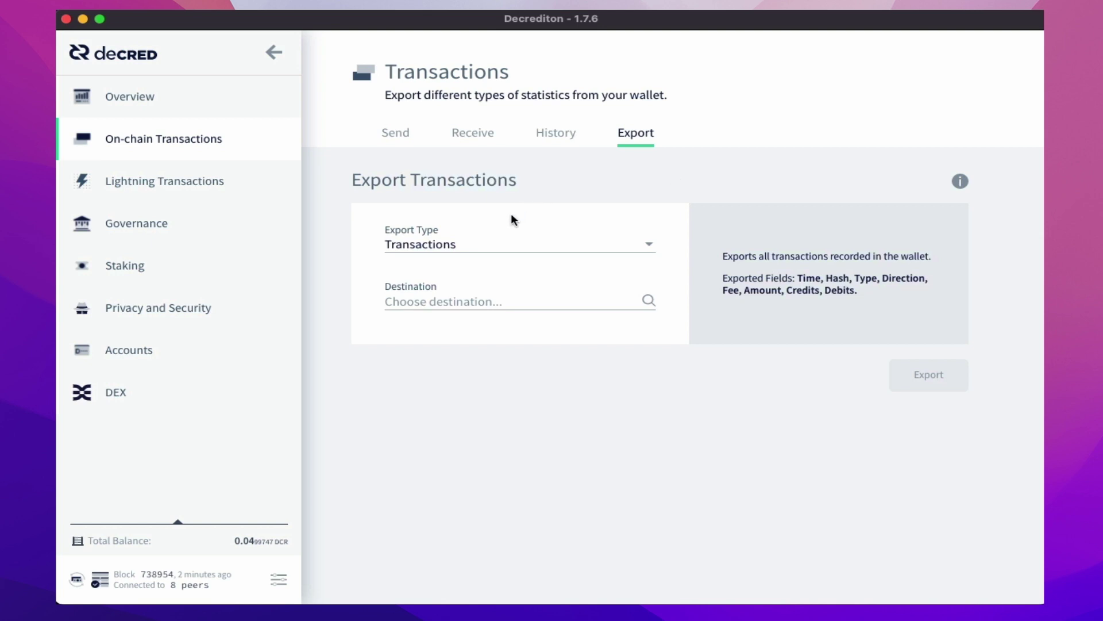
pyautogui.click(484, 242)
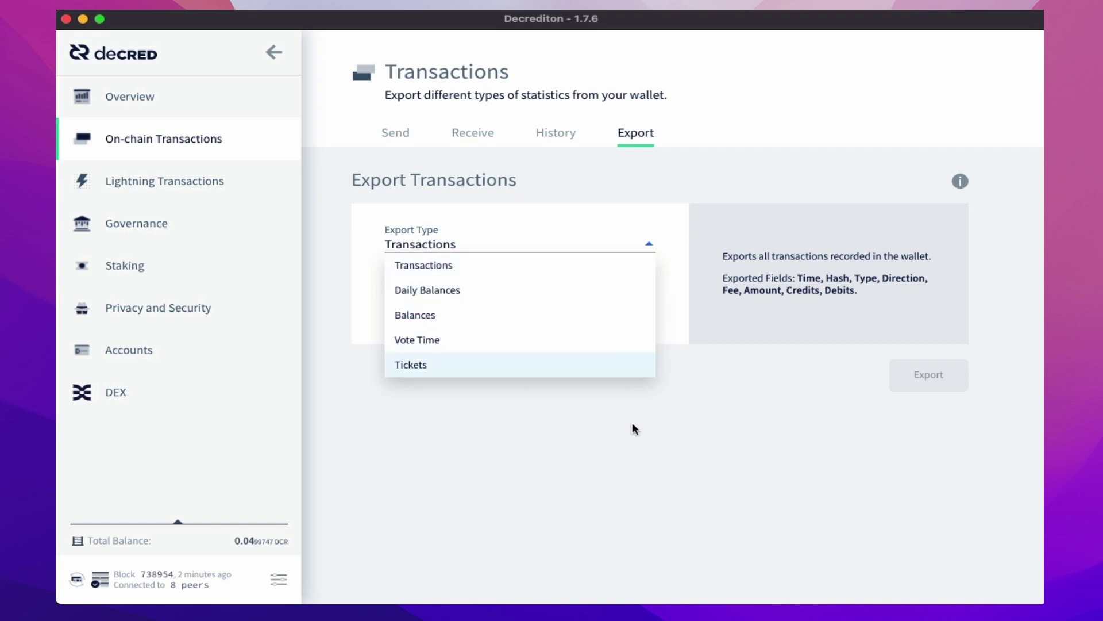
pyautogui.click(686, 450)
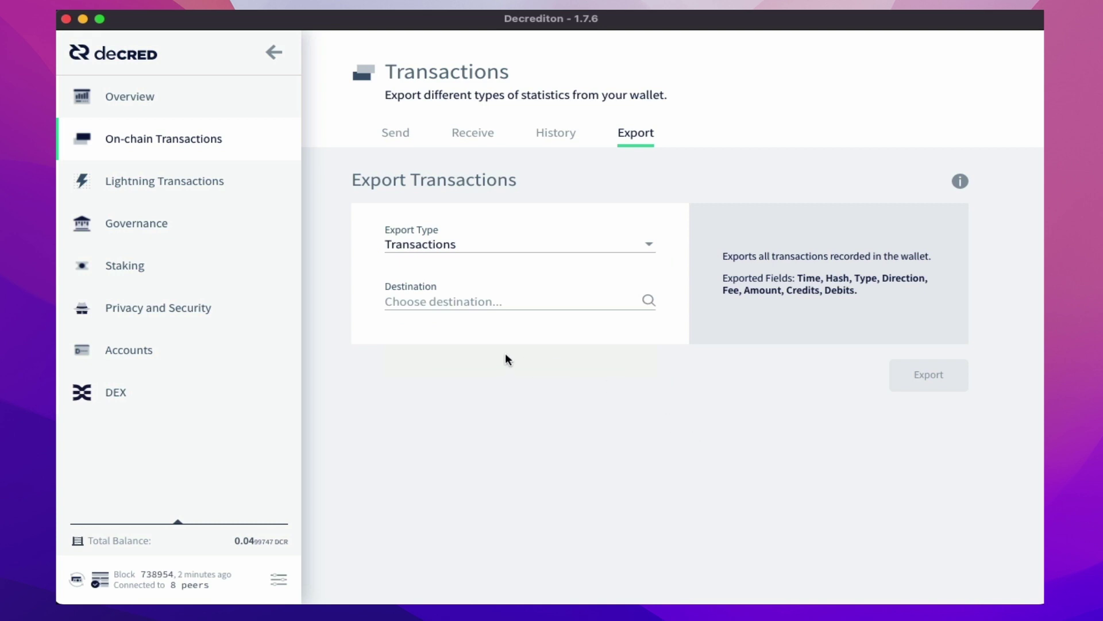
pyautogui.click(442, 300)
pyautogui.click(646, 378)
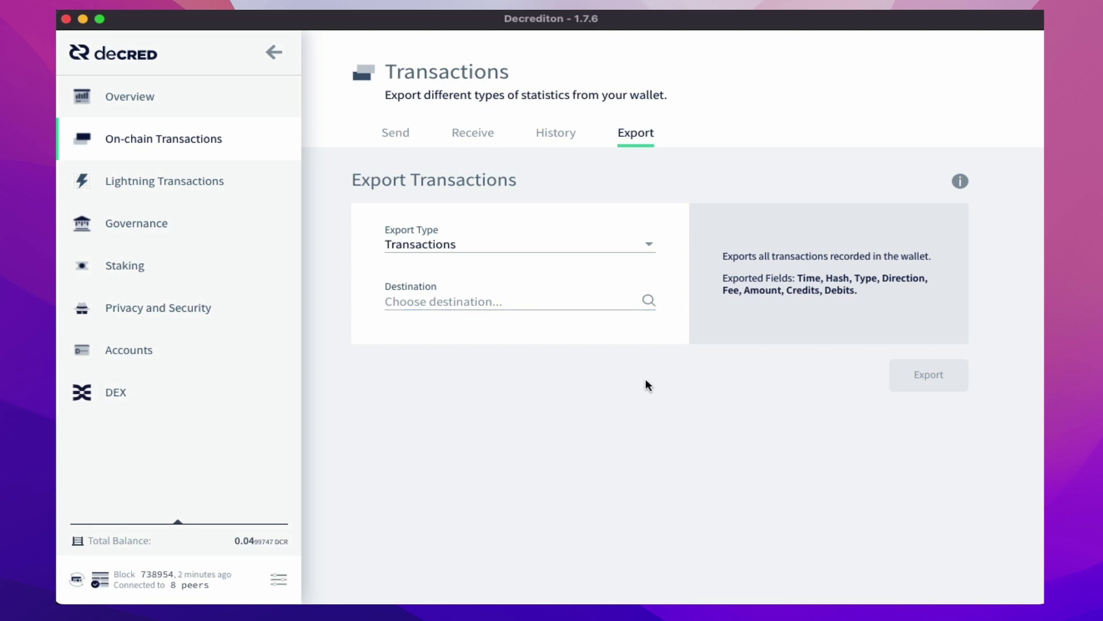
pyautogui.click(648, 302)
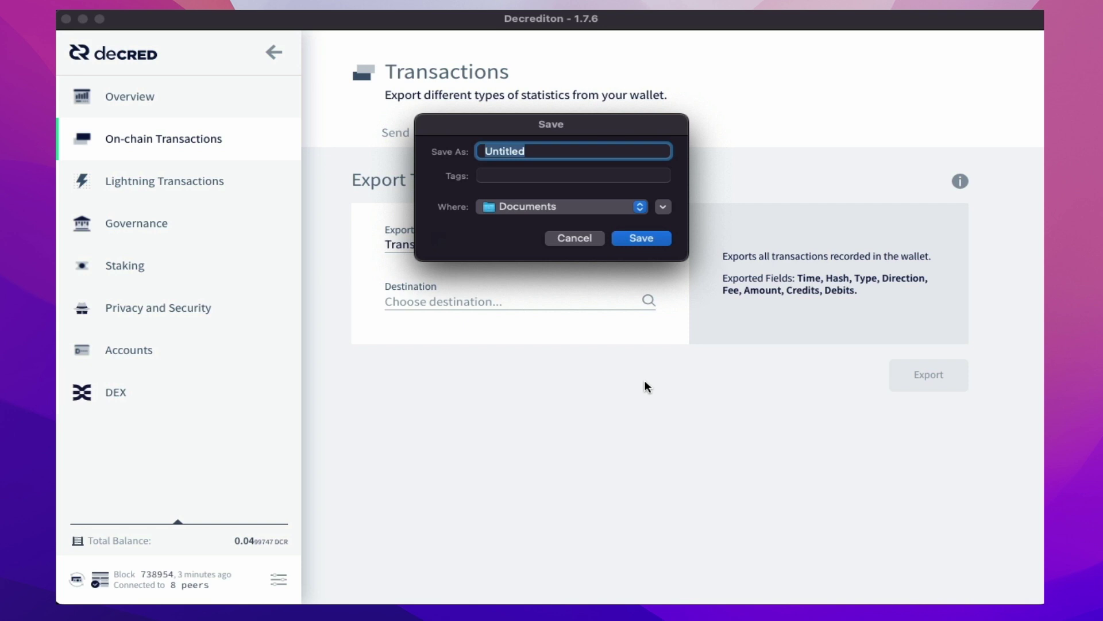
pyautogui.click(589, 237)
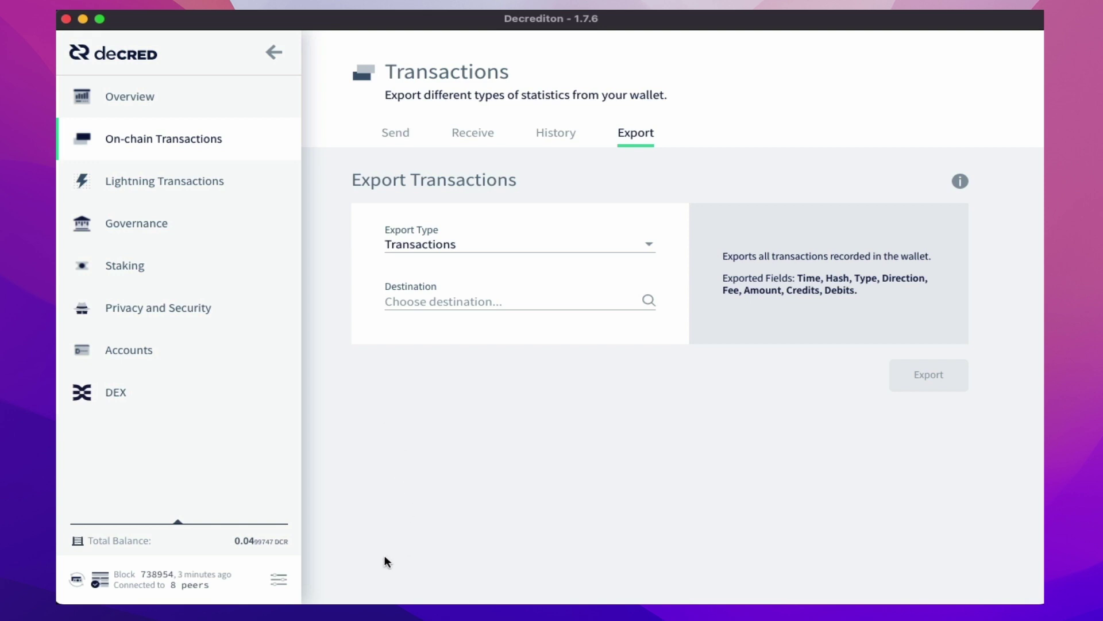
# Close the Testing wallet from the settings, confirming the return to the launcher, and quit the application
pyautogui.click(279, 580)
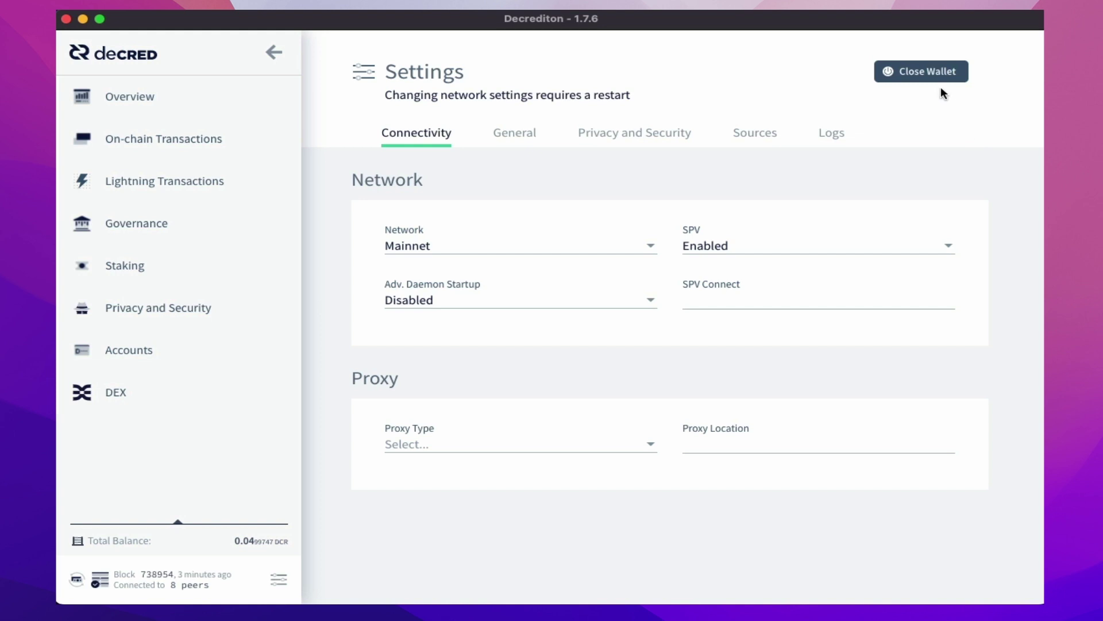
pyautogui.click(926, 72)
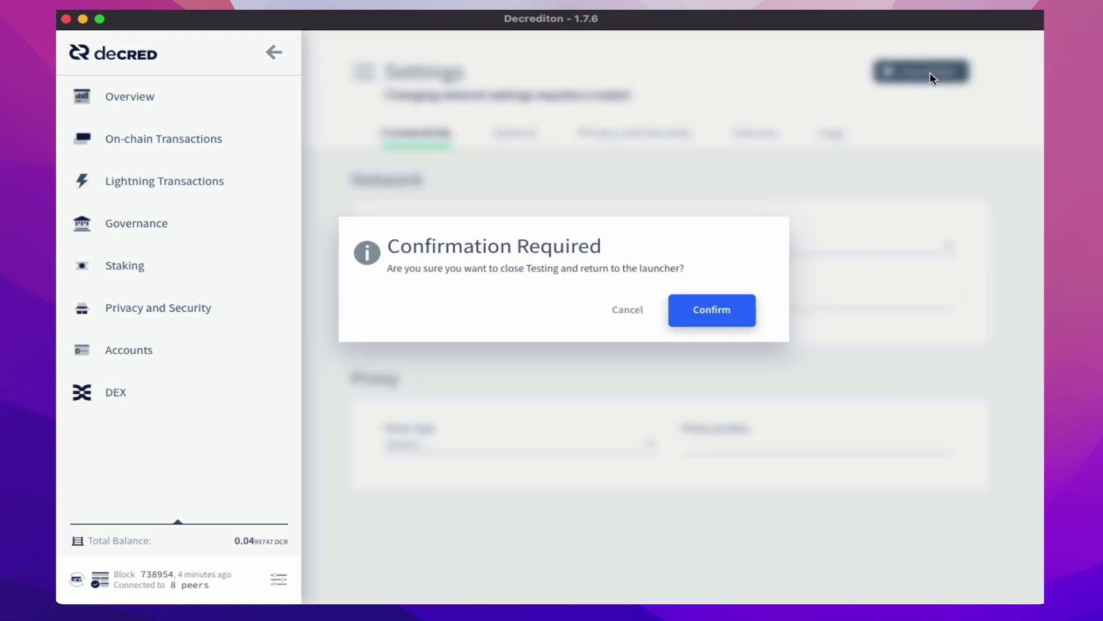
pyautogui.click(730, 314)
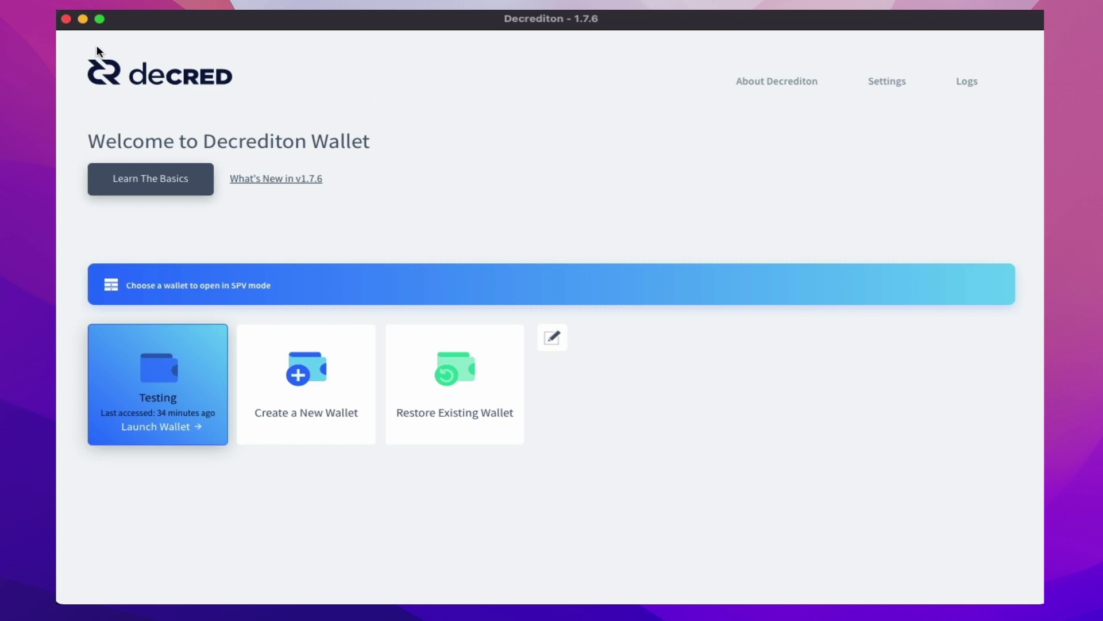
pyautogui.click(66, 20)
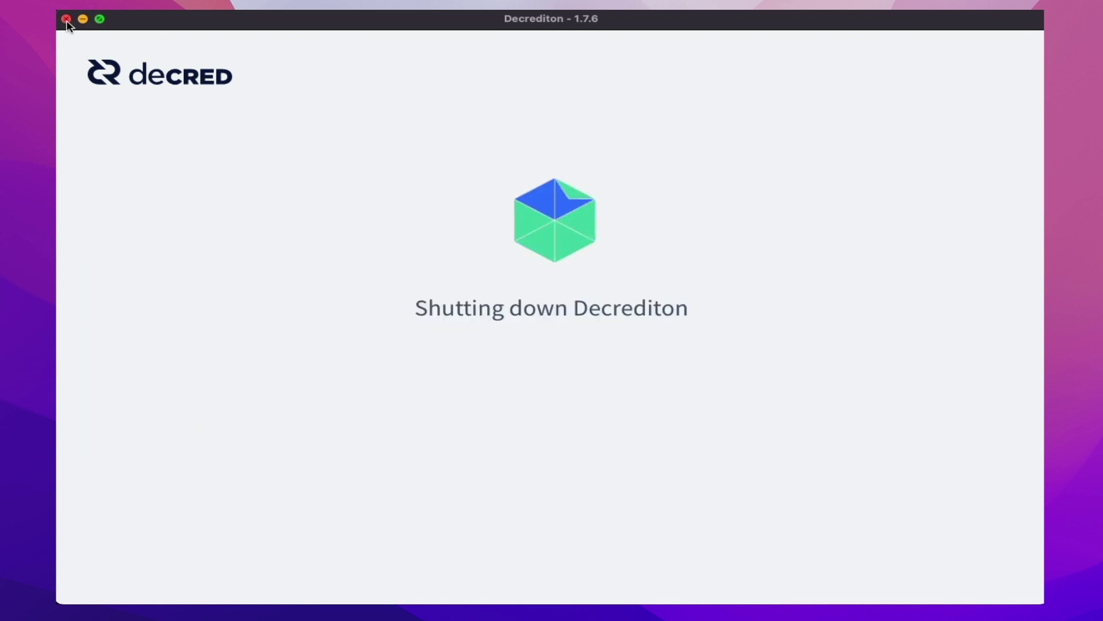